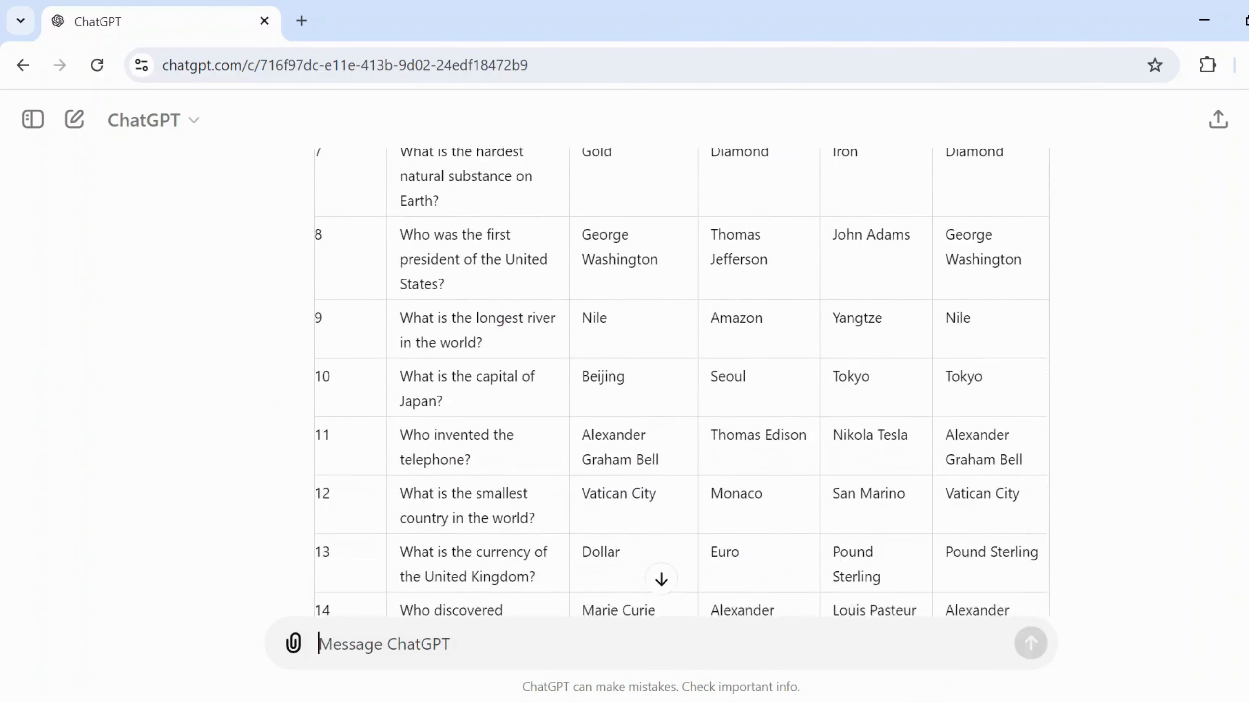
scroll(681, 379, down, 9)
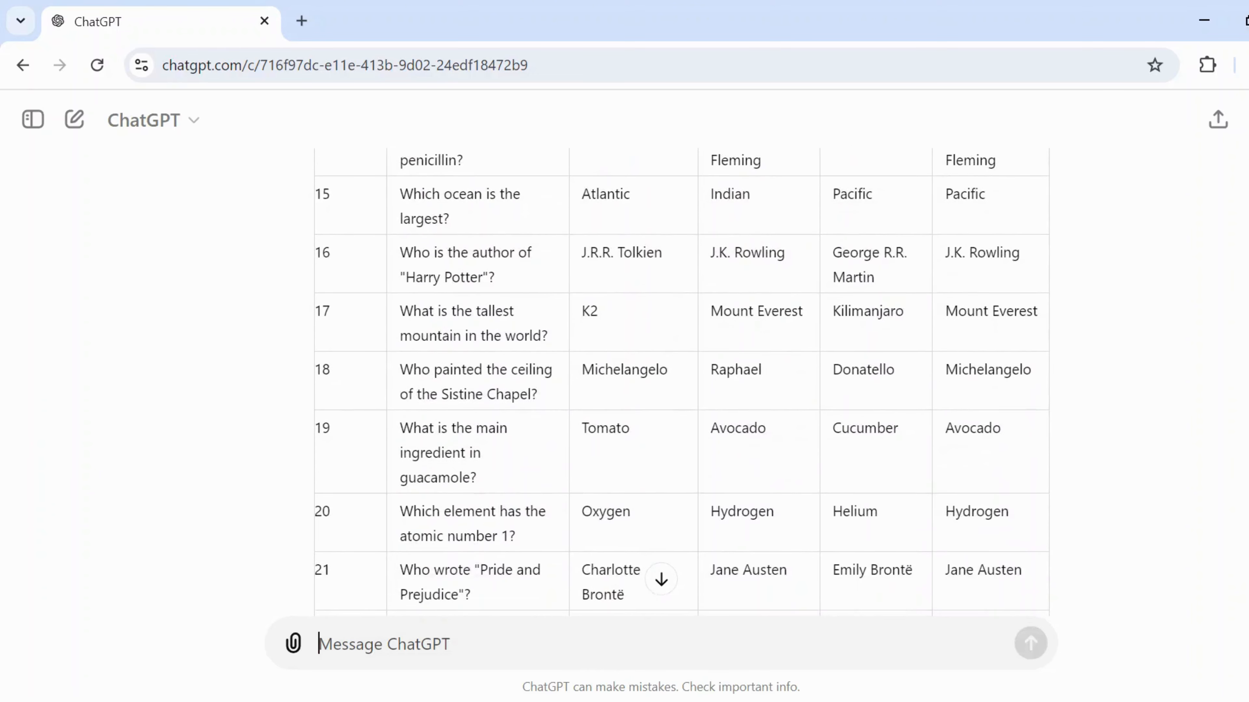
scroll(681, 379, down, 7)
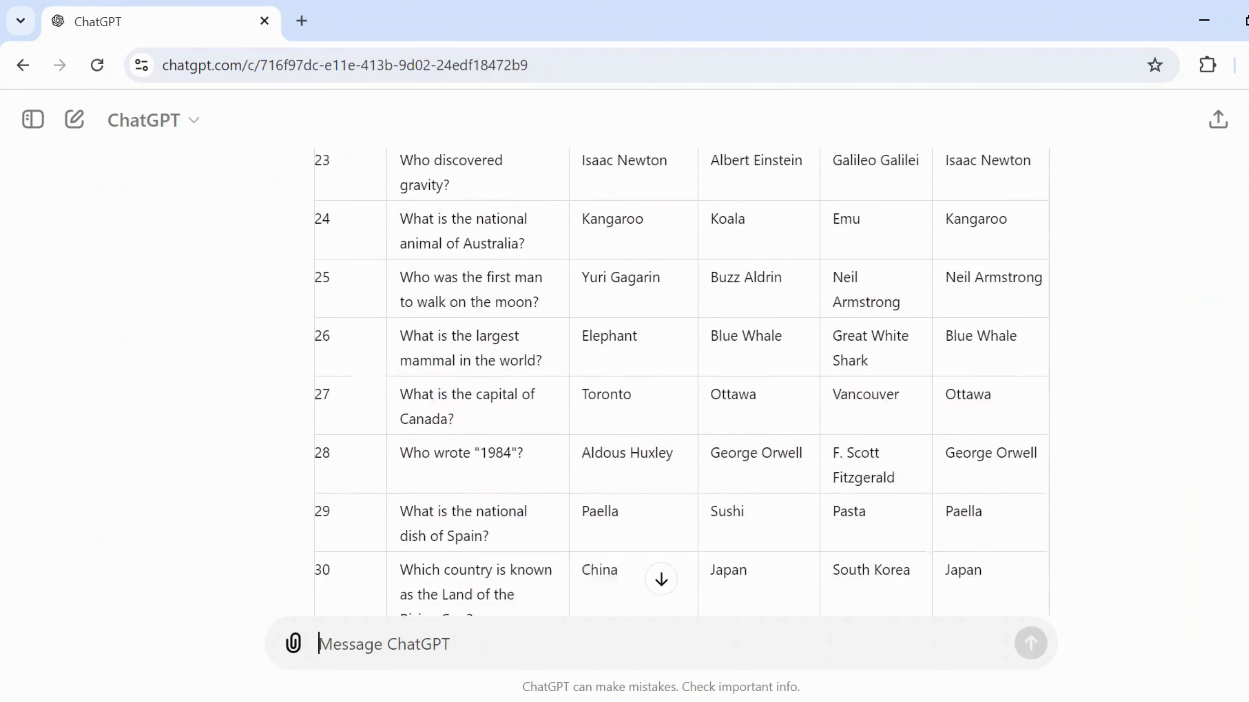
scroll(681, 379, down, 8)
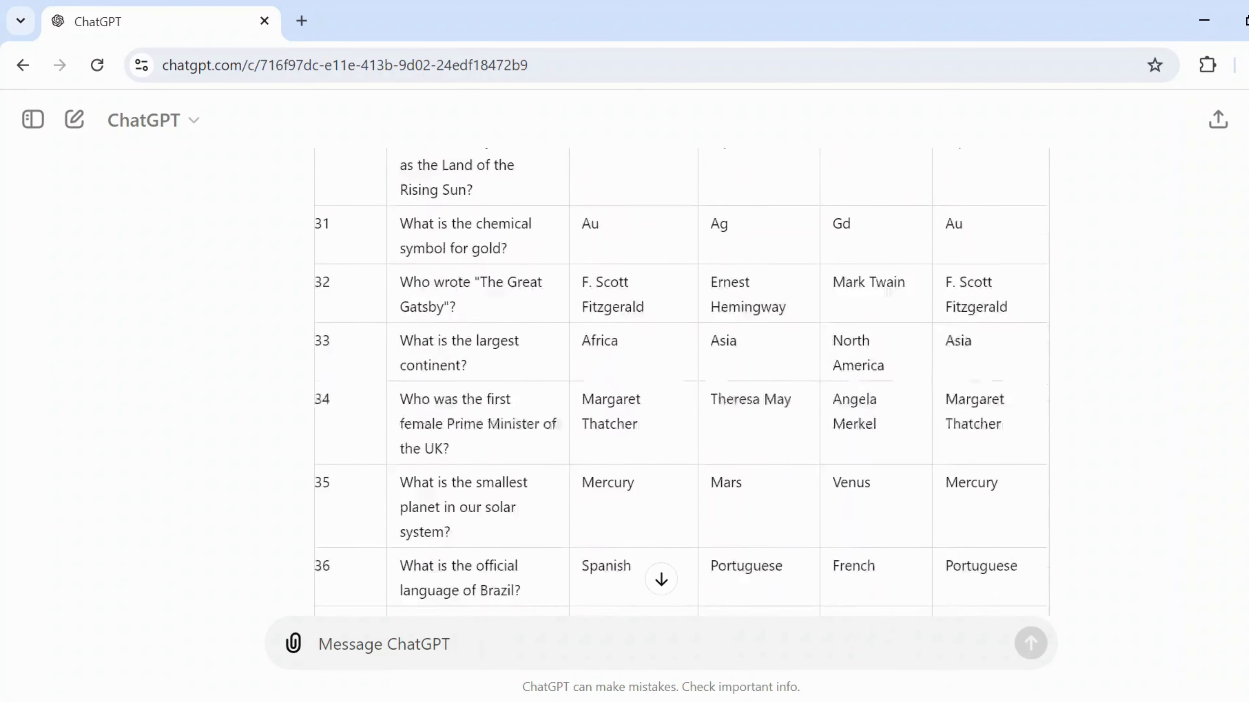
scroll(681, 379, down, 8)
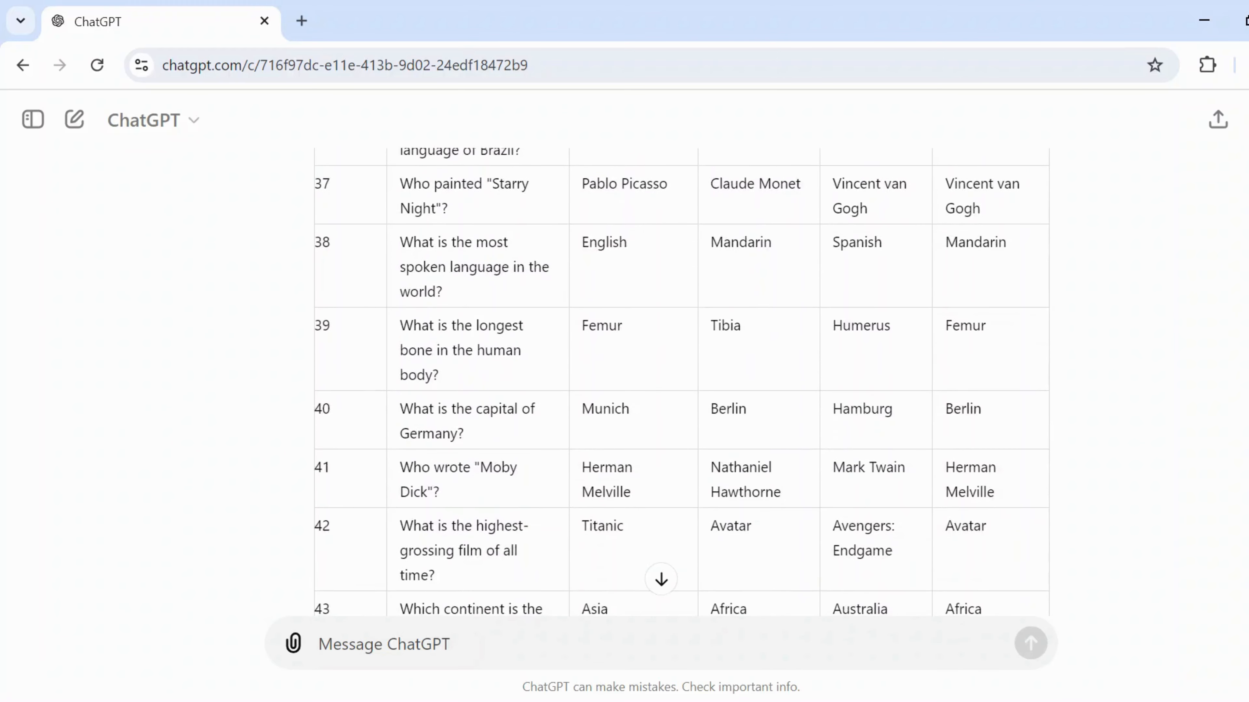
scroll(681, 379, down, 5)
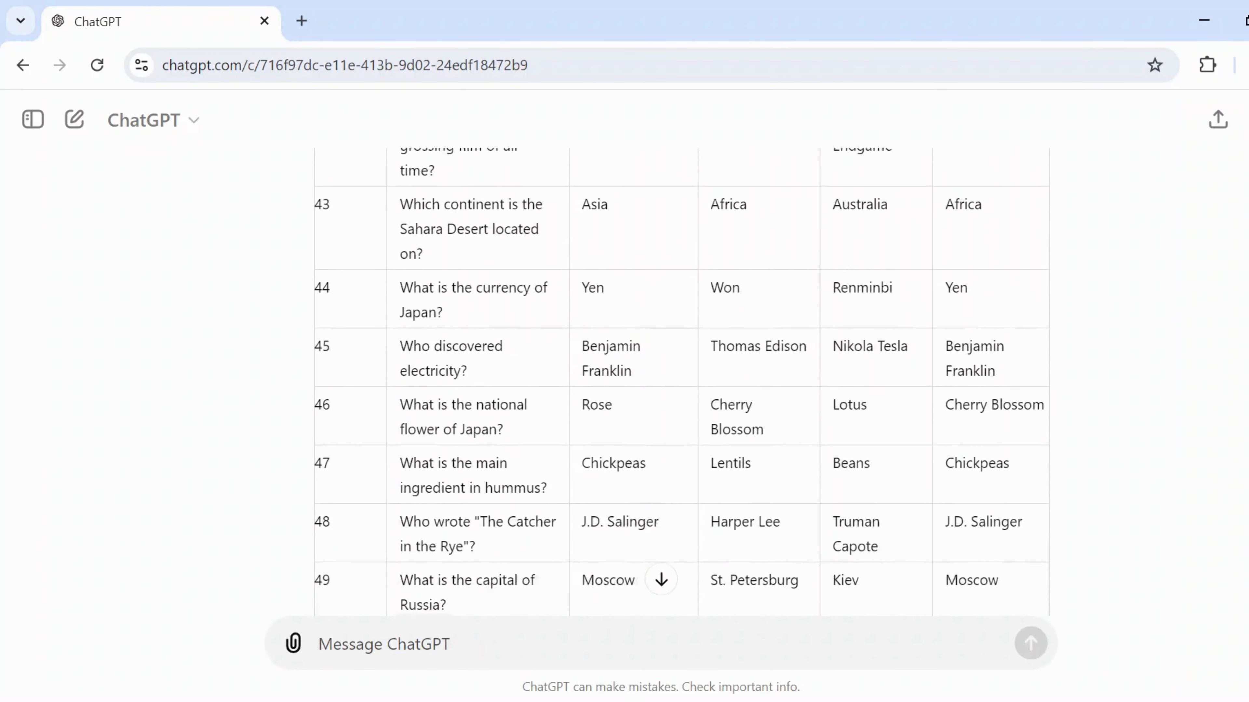
scroll(681, 379, down, 4)
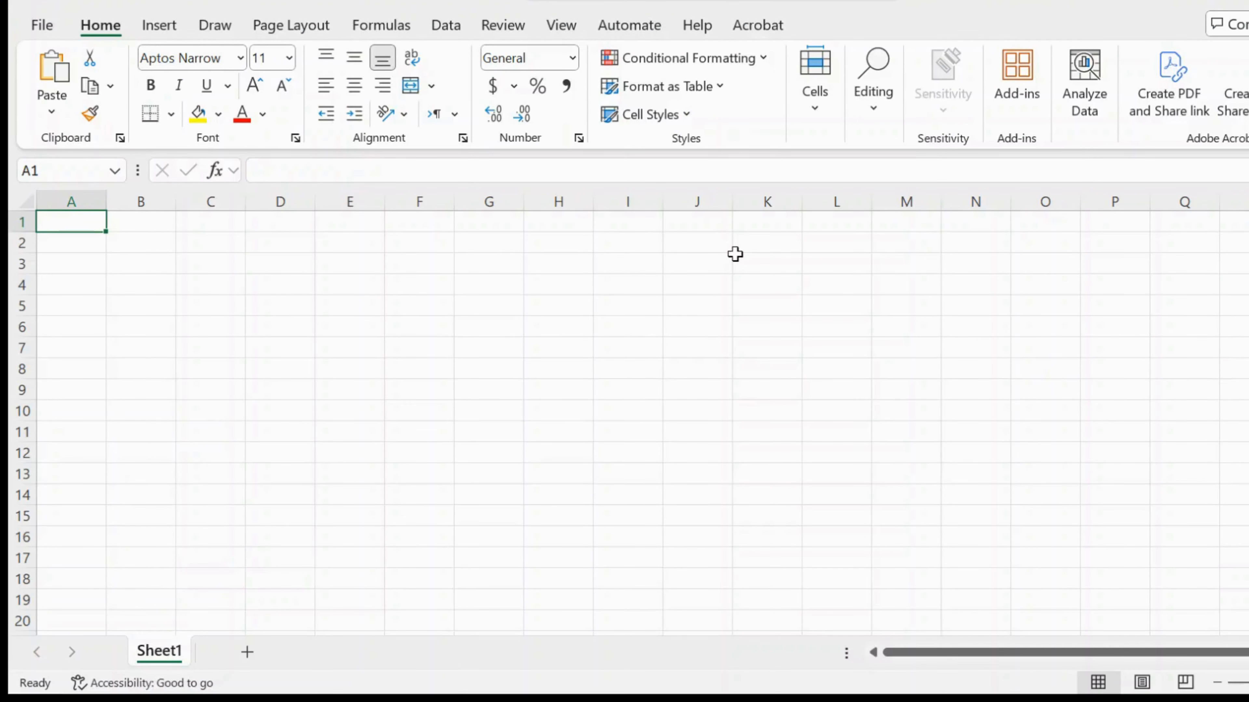
- Paste the quiz table into Sheet1 at A1 and scroll down to check its rows
key(ctrl+v)
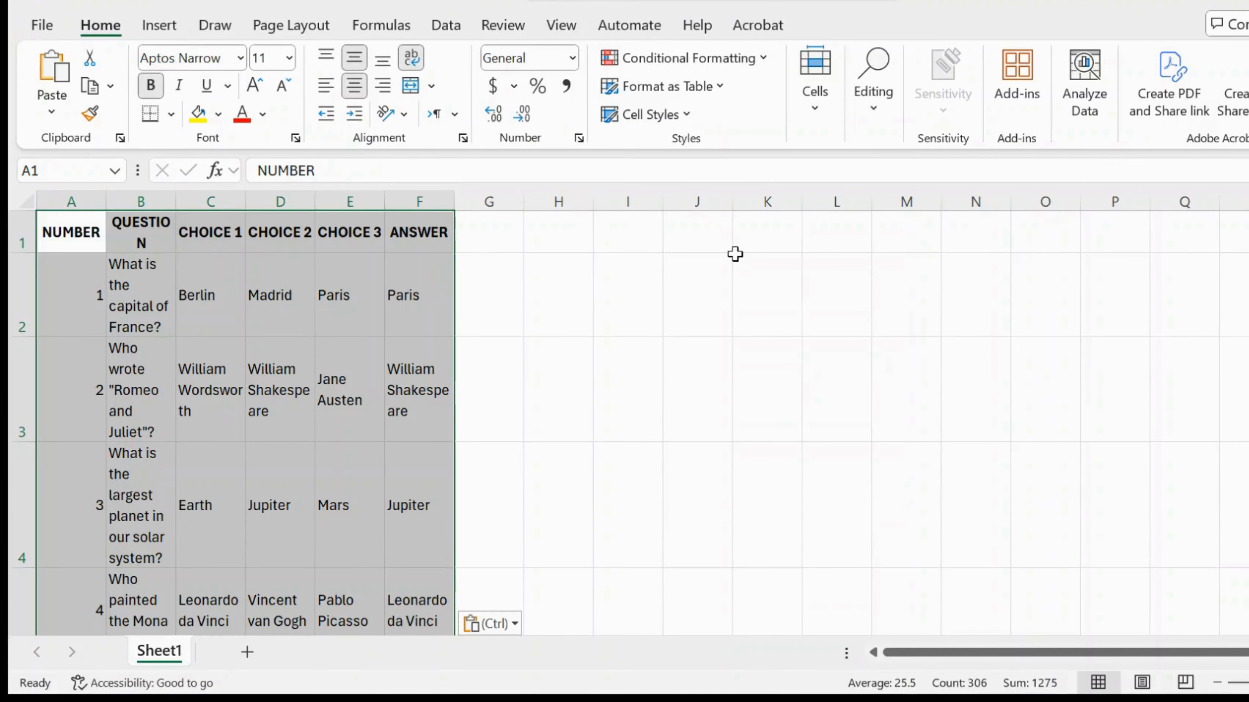
scroll(735, 254, down, 5)
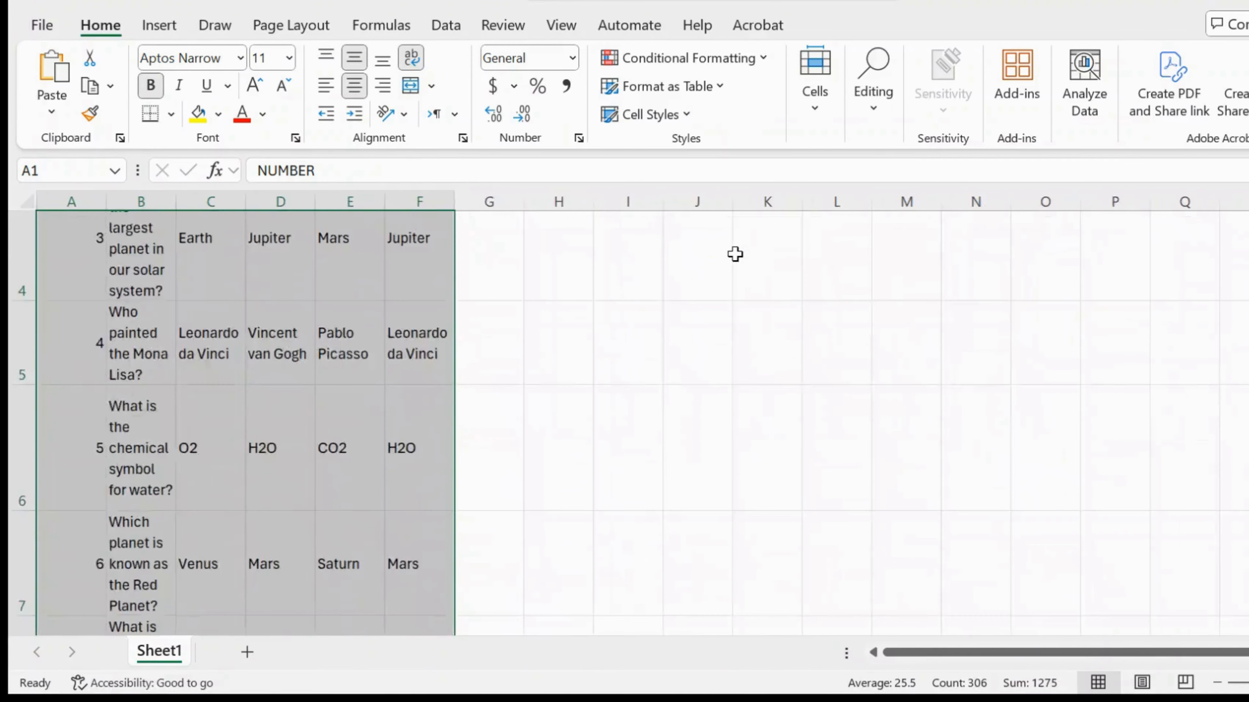
scroll(735, 254, down, 10)
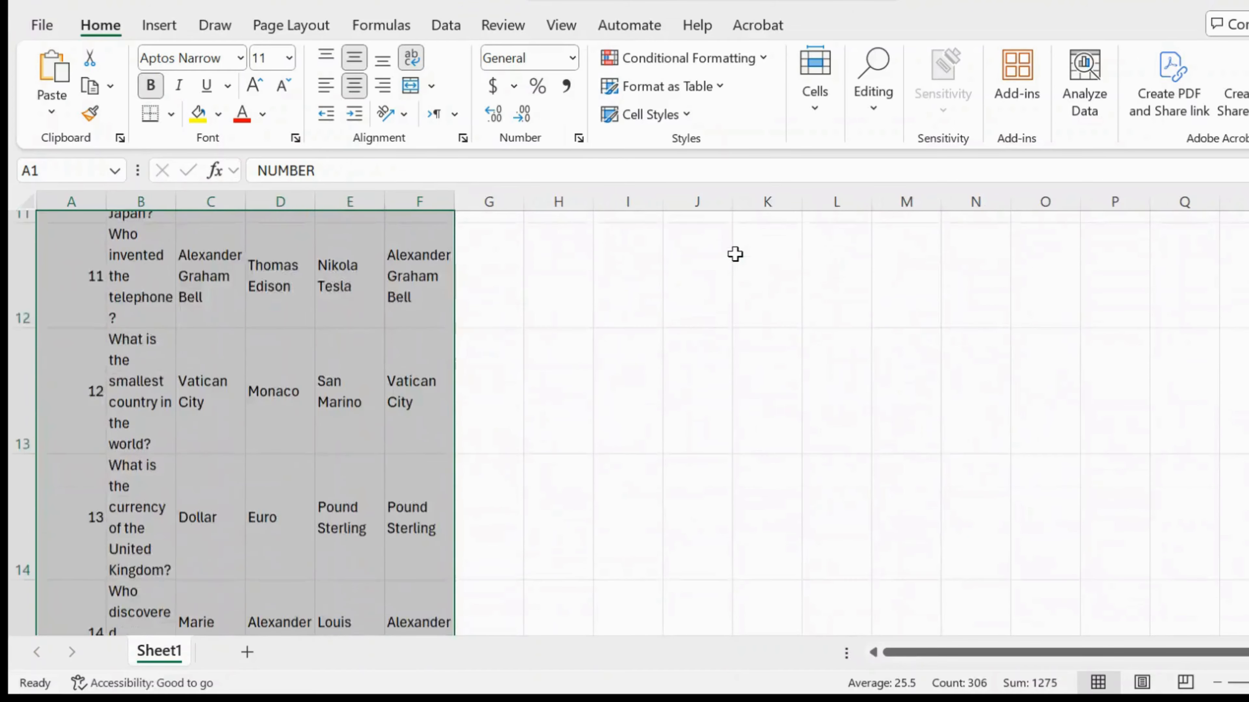
scroll(735, 254, down, 13)
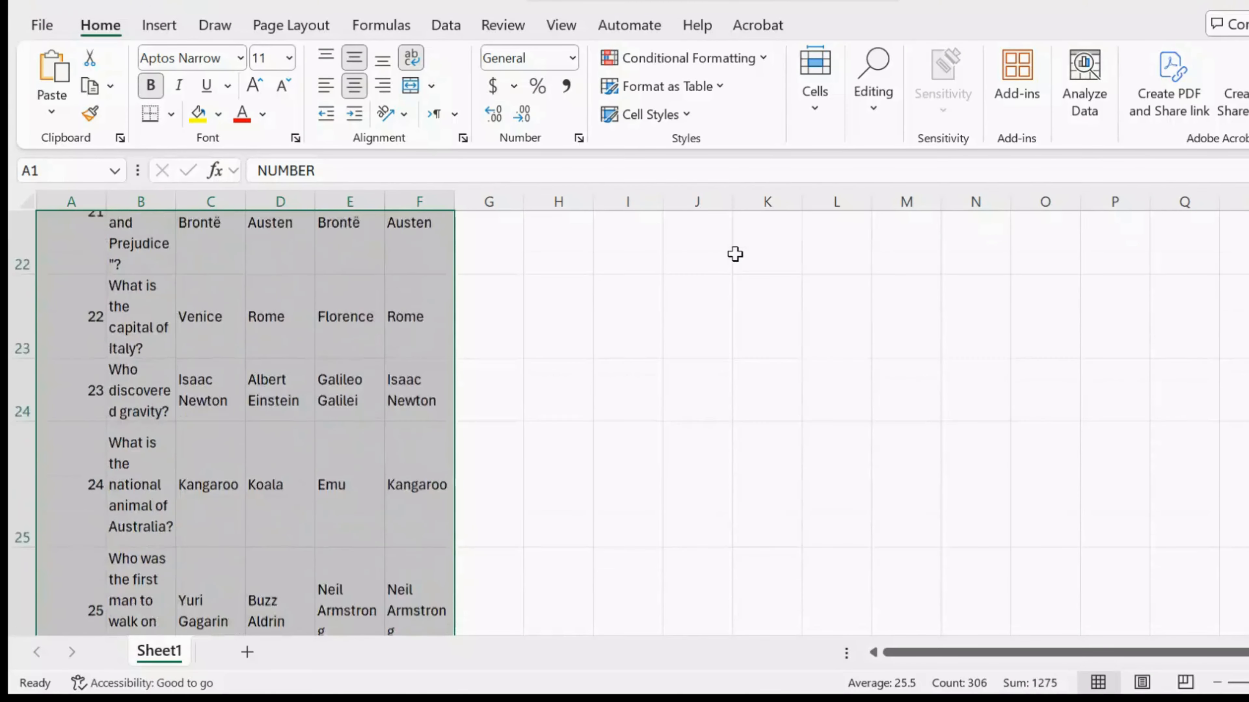
scroll(735, 254, down, 14)
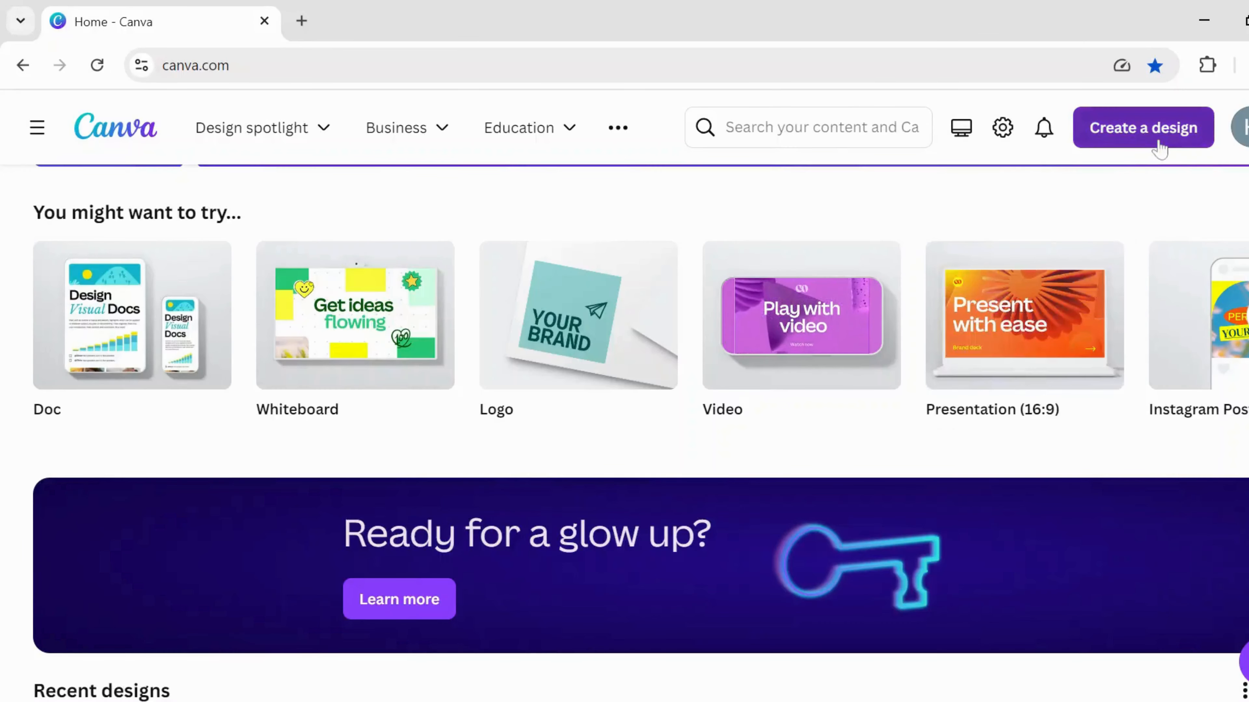
- Start a new YouTube Shorts design and set its page background to black
click(1160, 148)
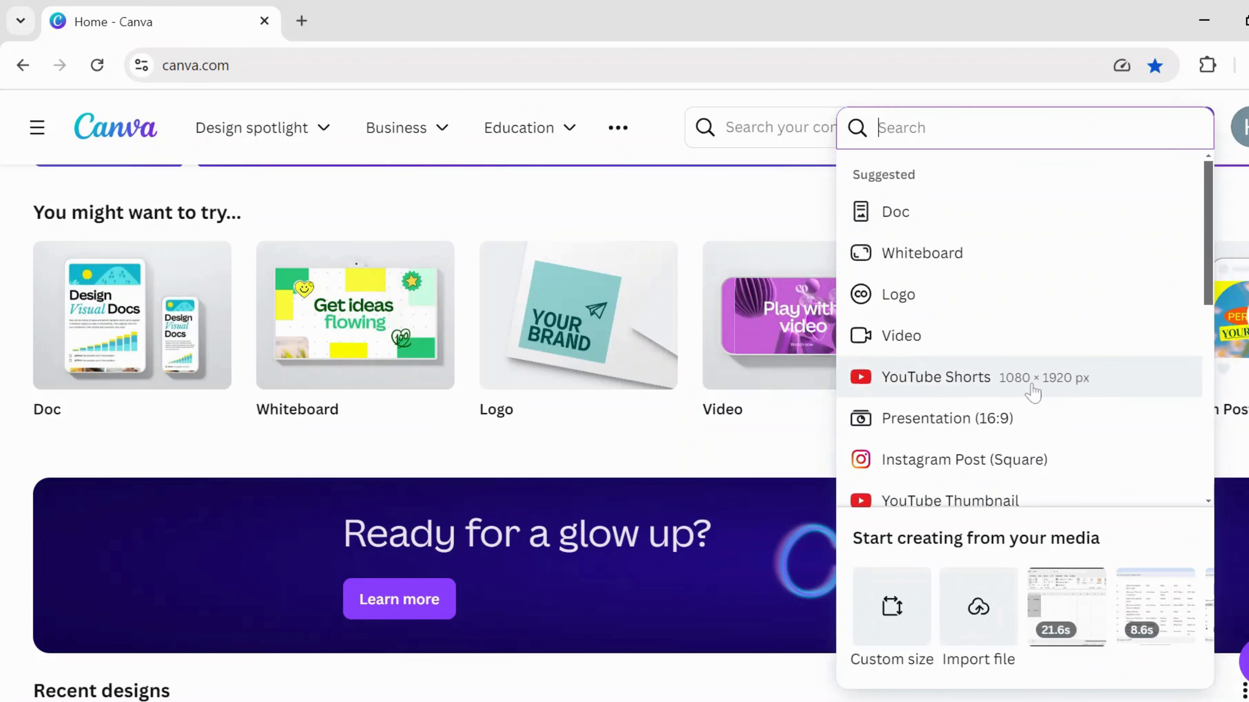
click(1032, 385)
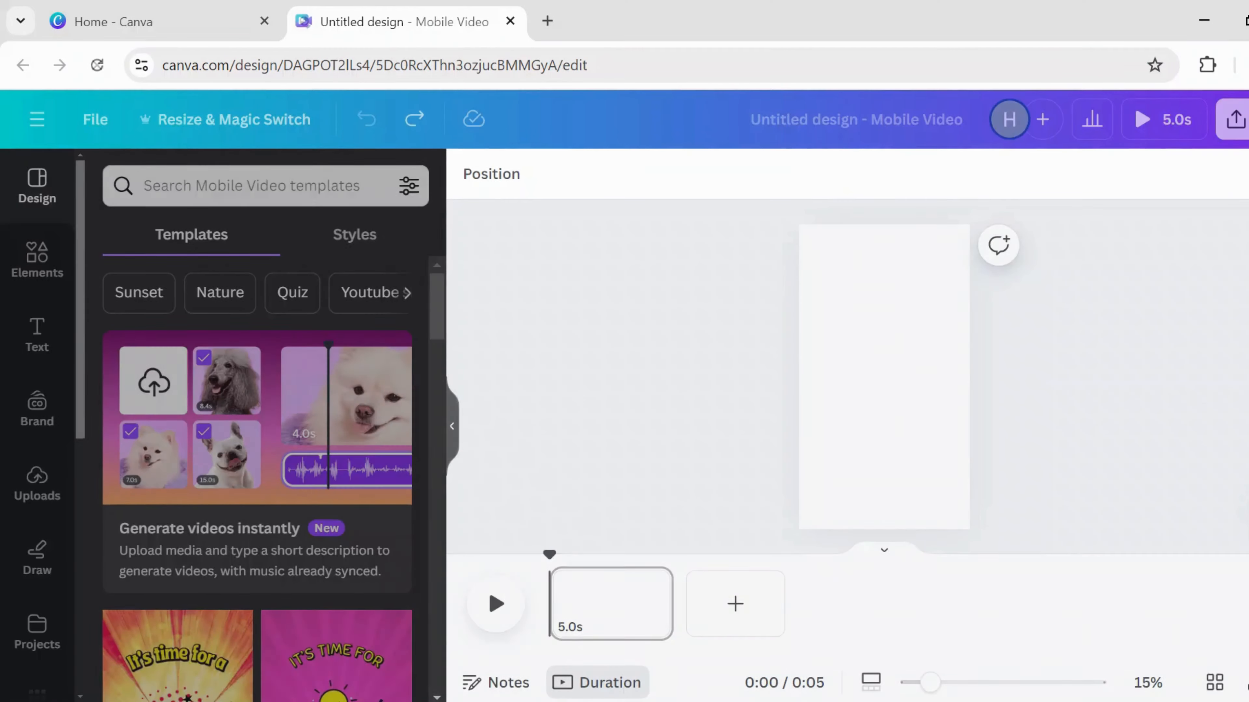
click(846, 315)
click(475, 184)
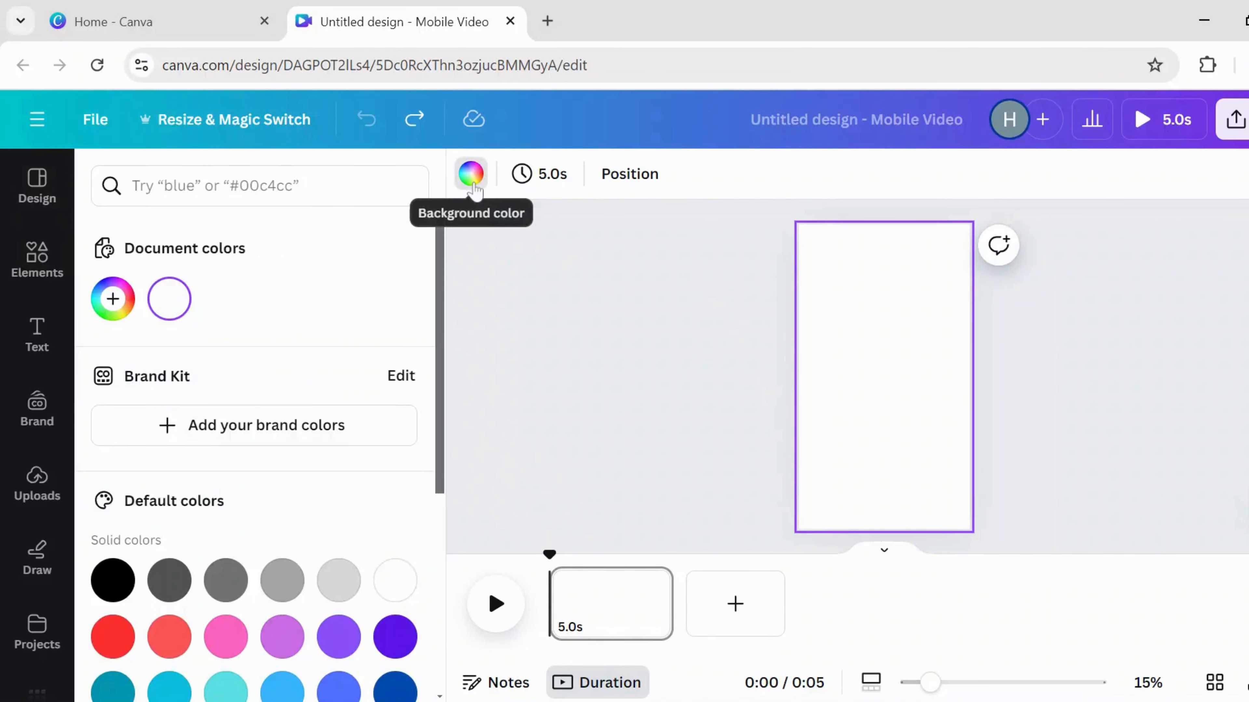
click(112, 577)
key(Escape)
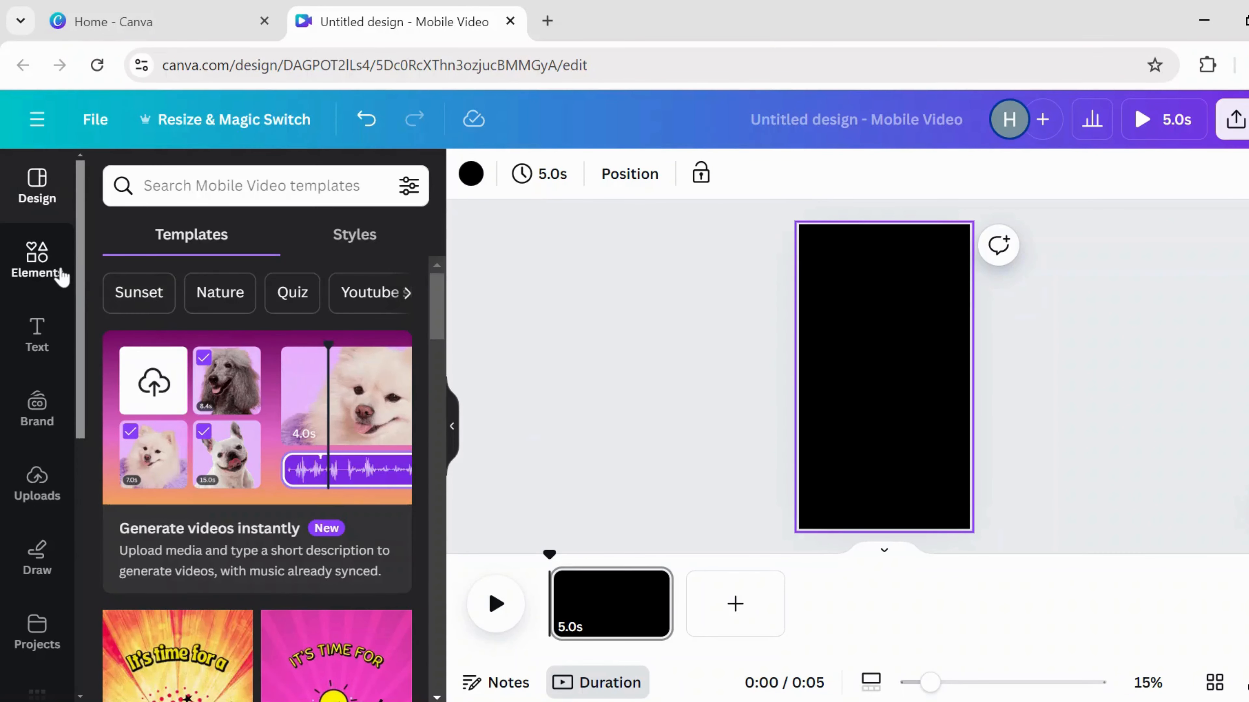
- Add the 21s dolphin video clip and stretch it to fill the whole page
click(38, 258)
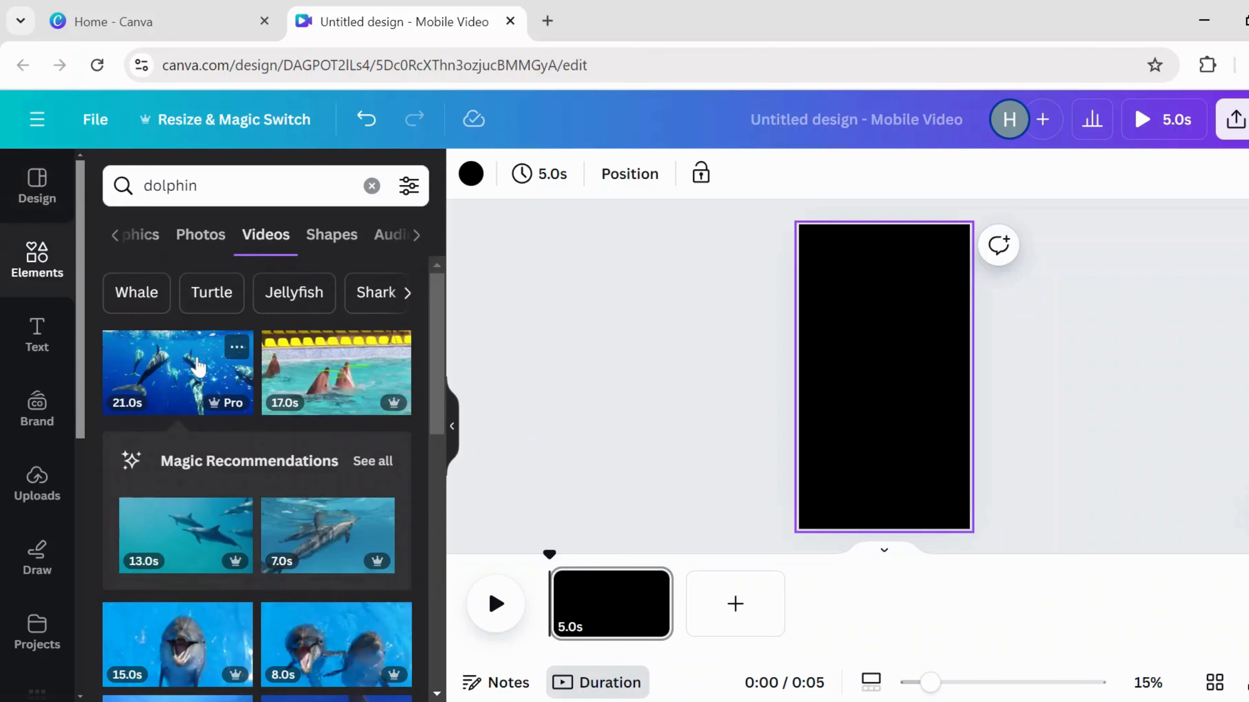
click(198, 366)
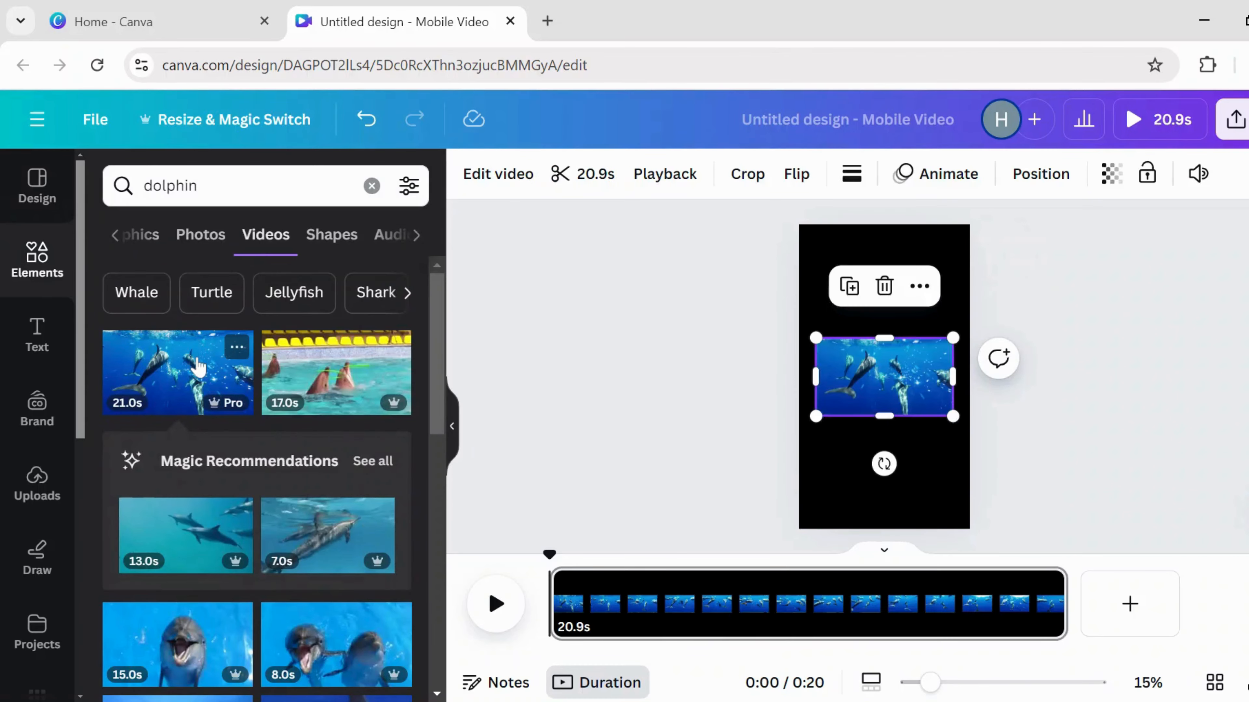
drag(887, 305, 881, 227)
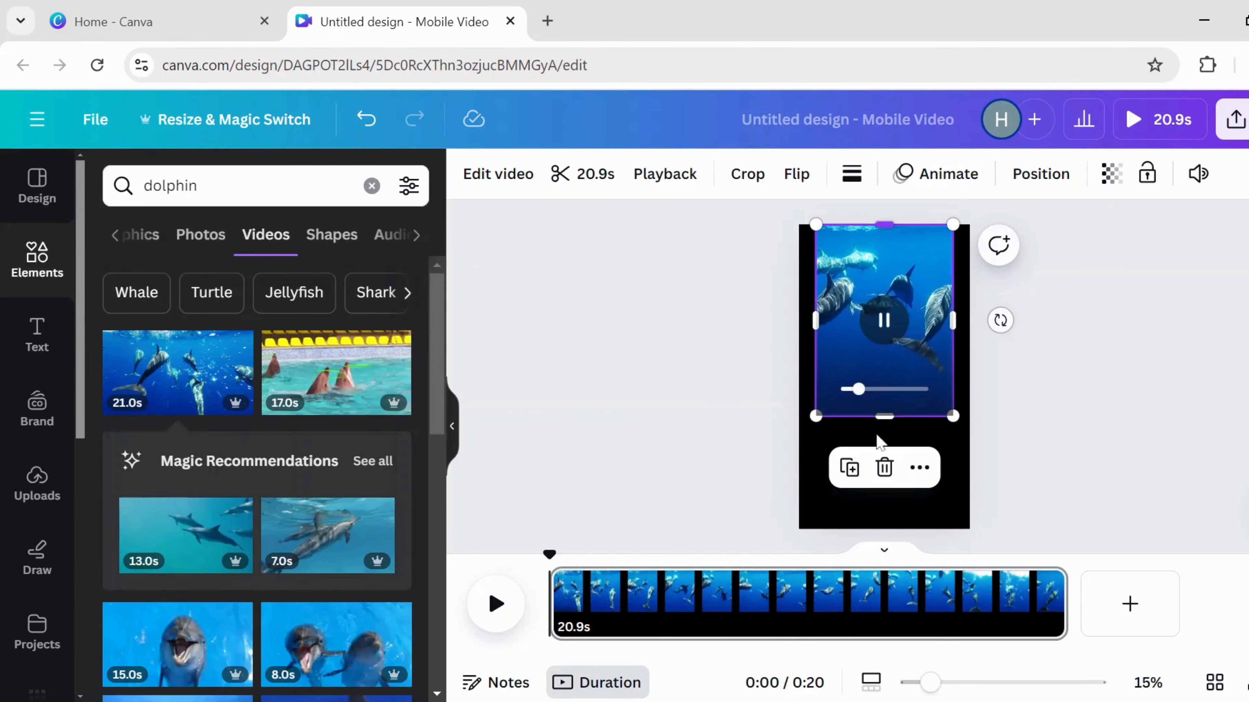
drag(884, 420, 884, 527)
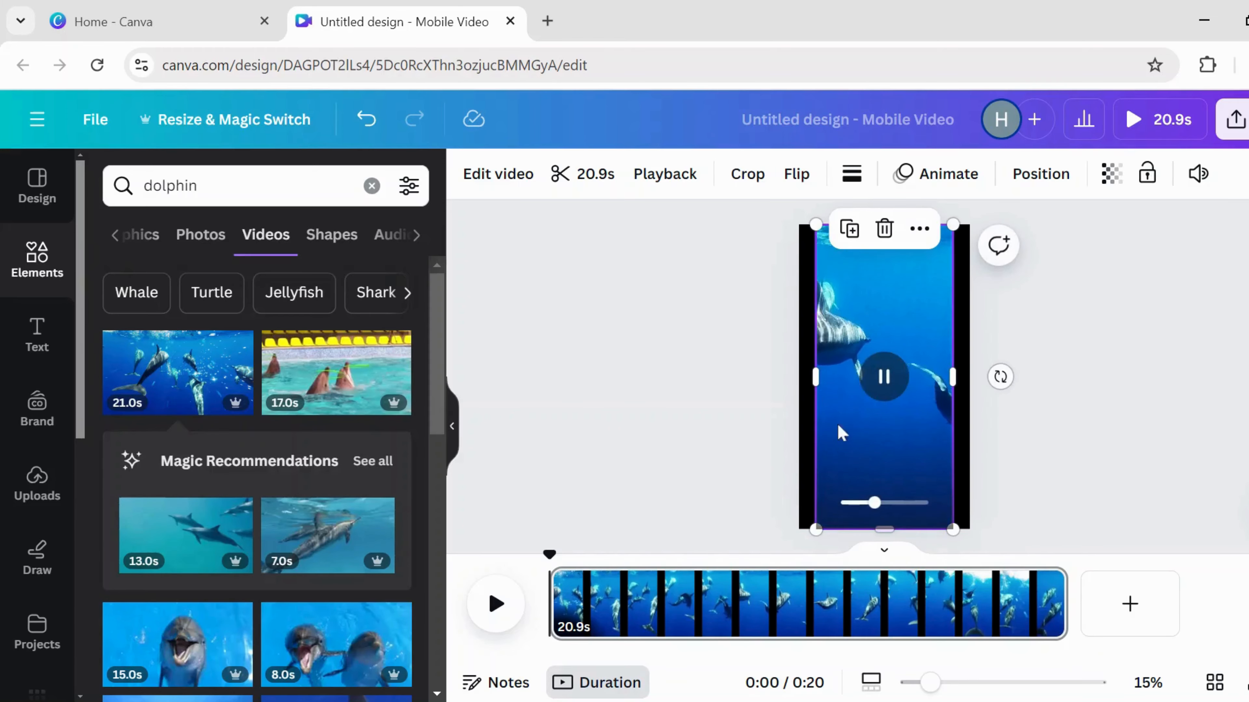
drag(814, 378, 799, 389)
drag(956, 374, 969, 377)
click(1111, 174)
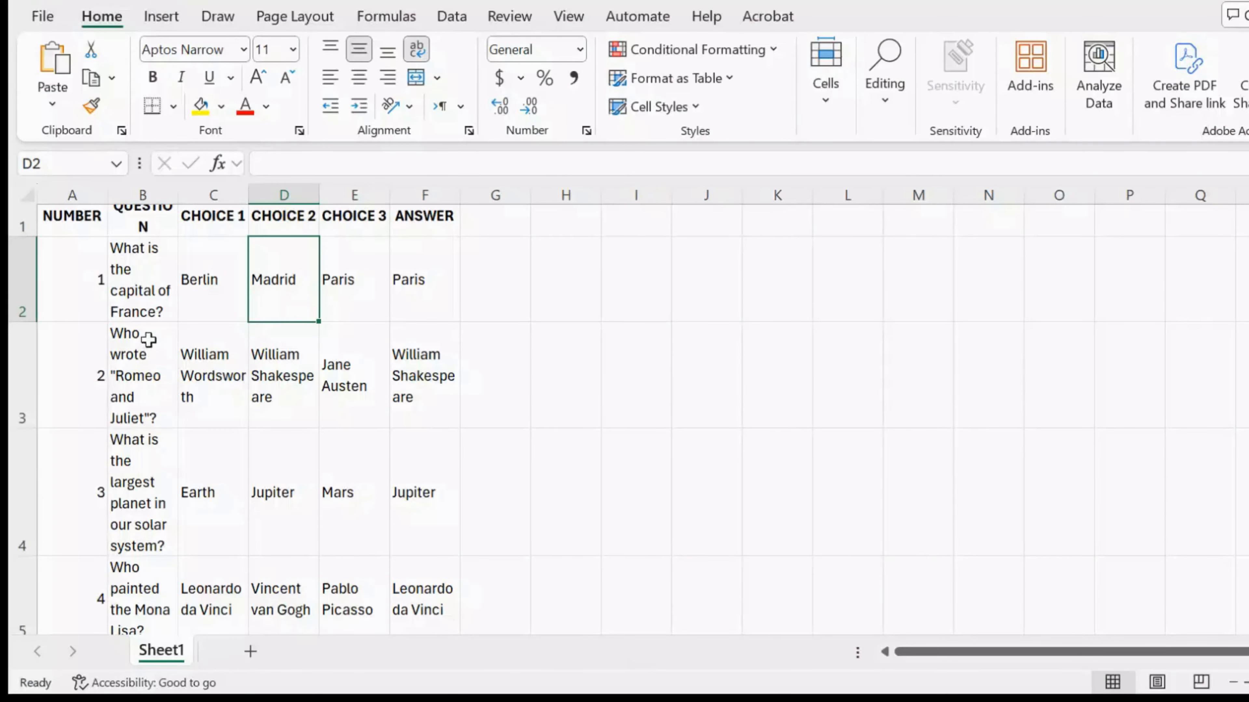
click(134, 279)
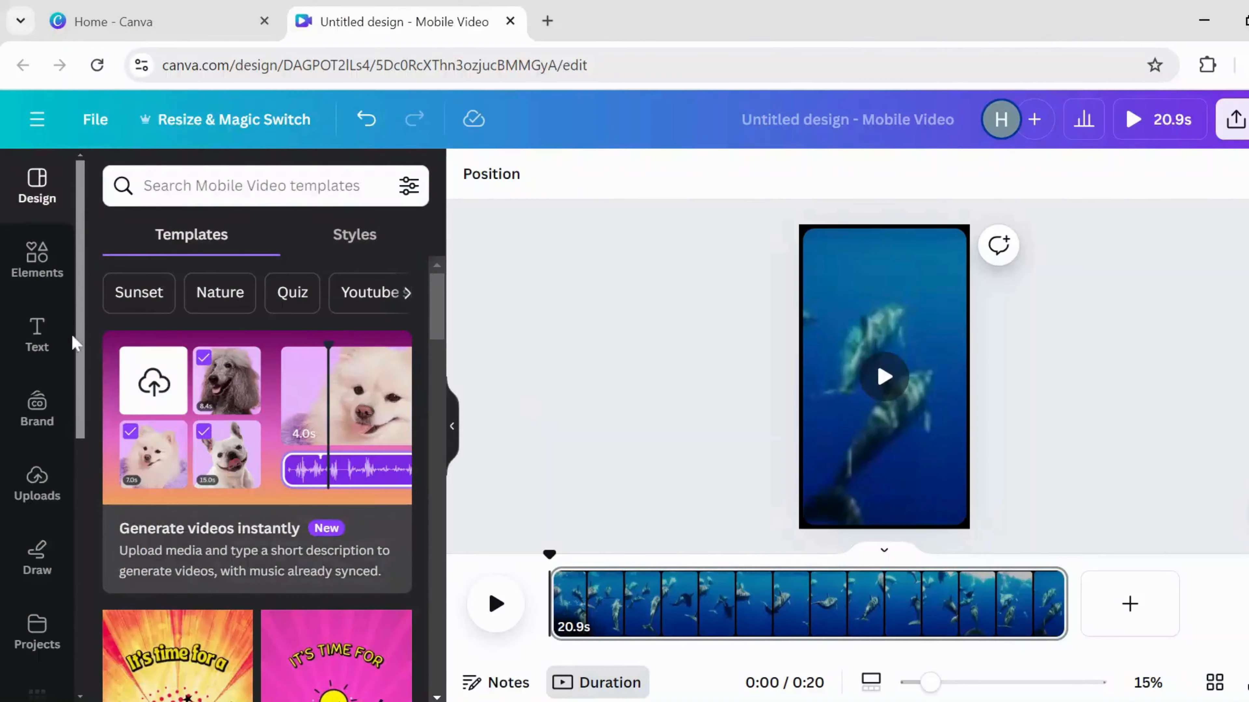
- Add the question as a heading in Gagalin at size 80 with a white background
click(36, 335)
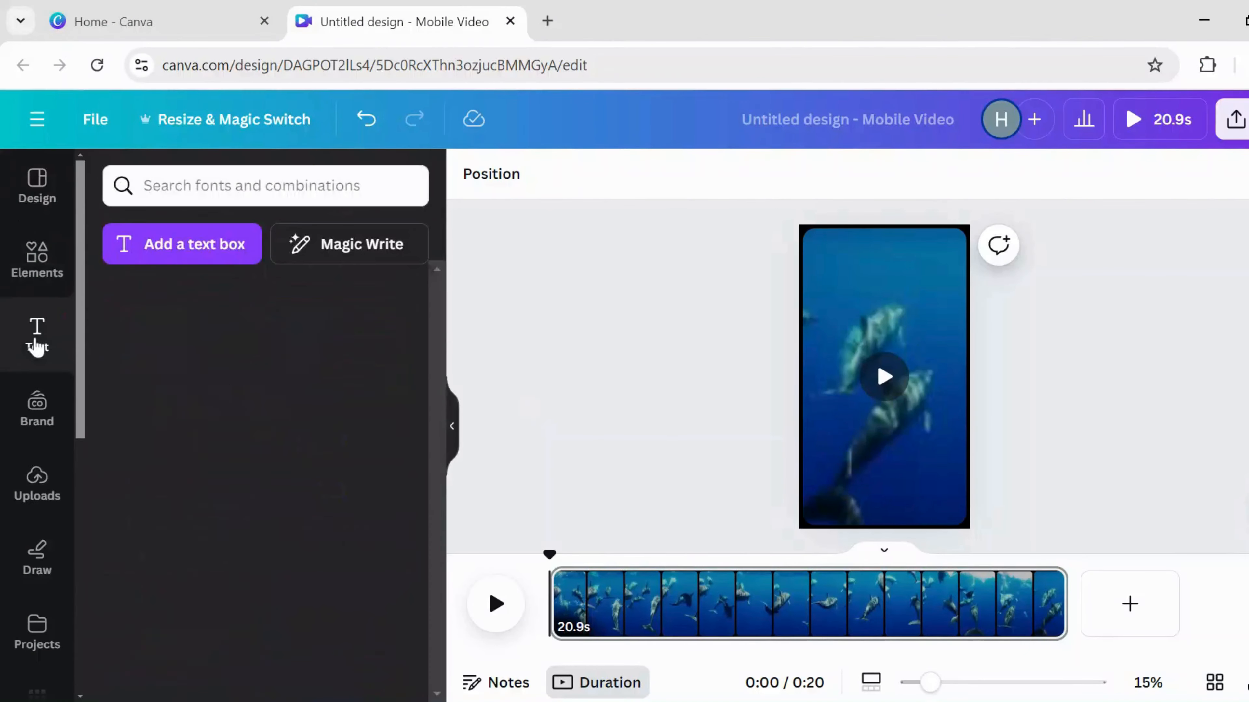
click(176, 425)
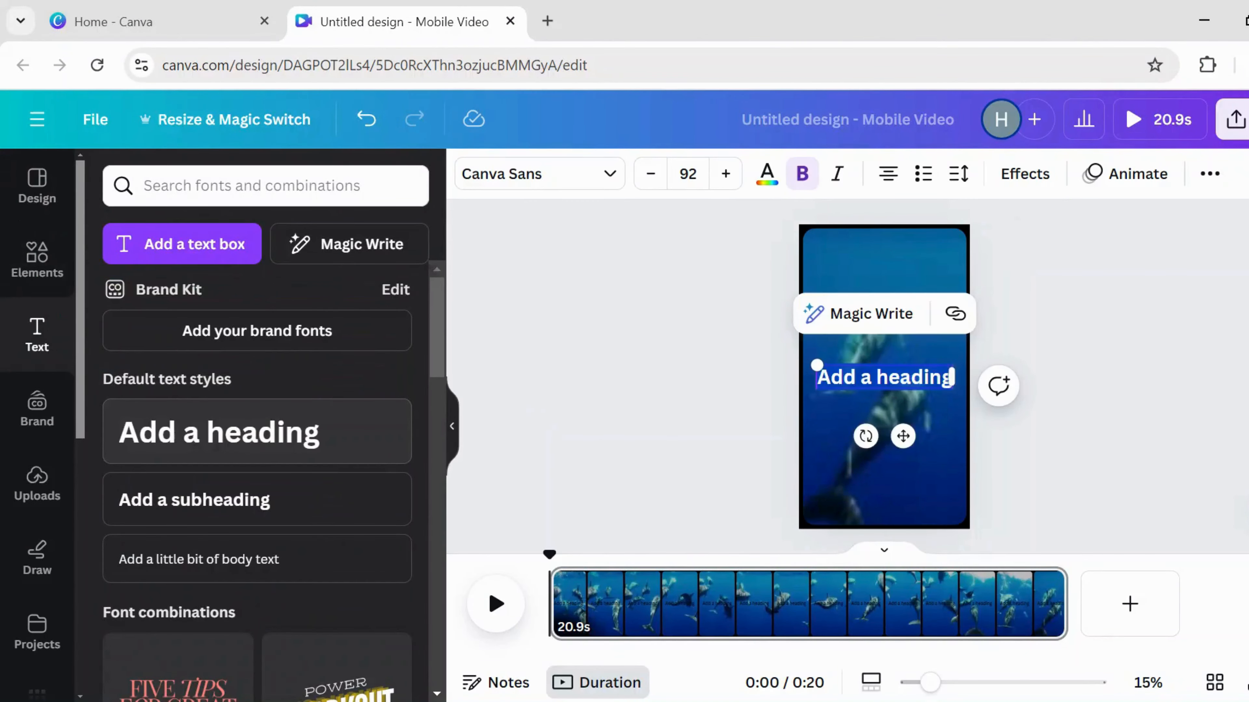
text(What is the capital of France?)
click(664, 173)
click(663, 173)
click(664, 173)
click(664, 173)
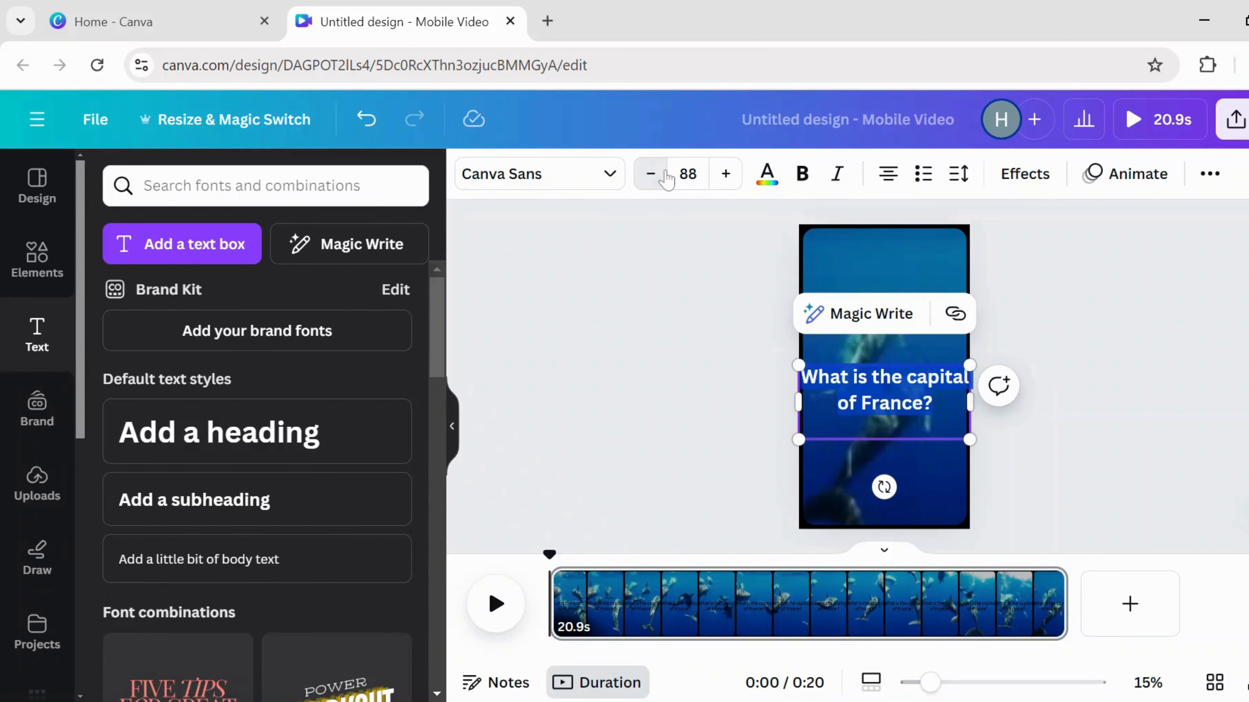
click(663, 175)
click(663, 175)
click(664, 175)
click(663, 174)
click(664, 175)
click(664, 174)
click(664, 175)
click(663, 174)
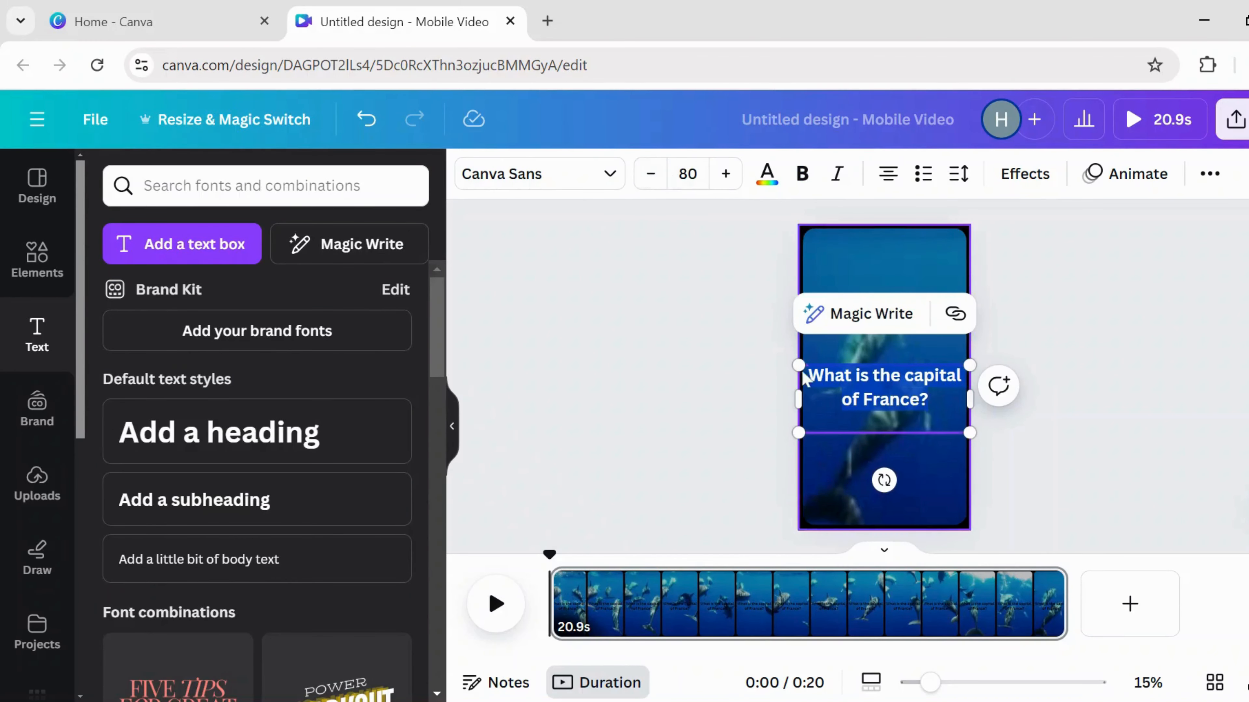
click(594, 175)
text(gaga)
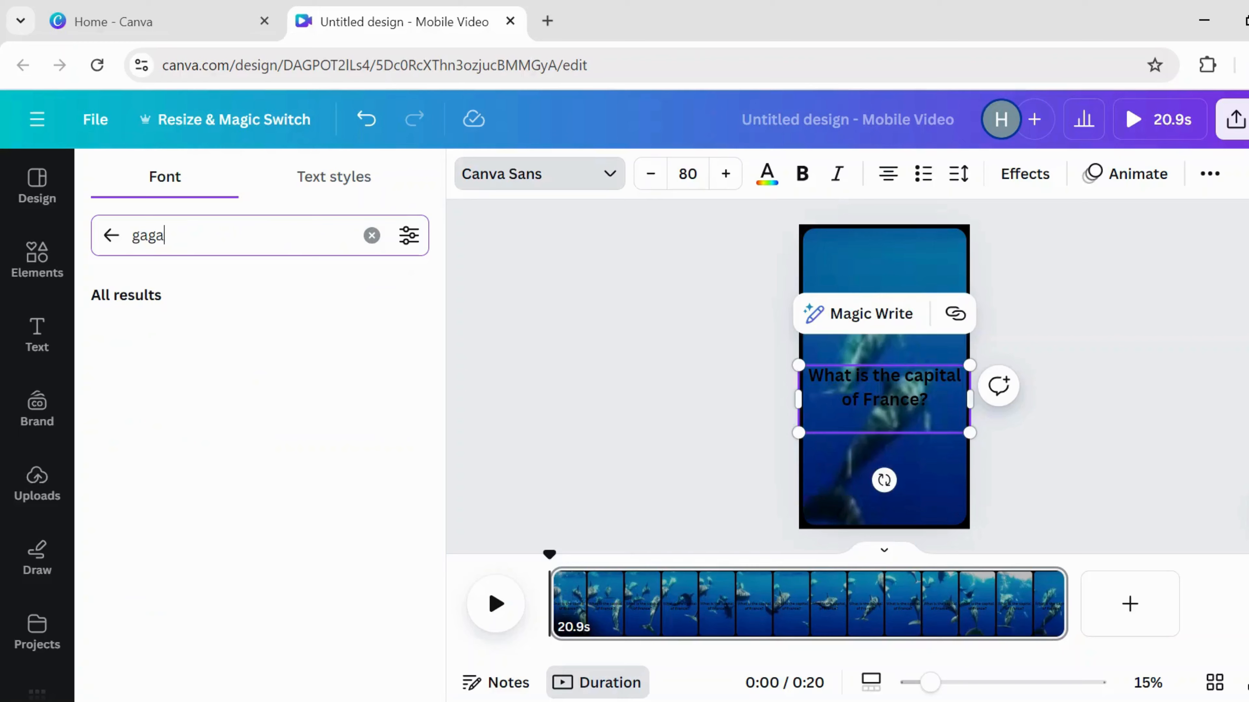
click(170, 336)
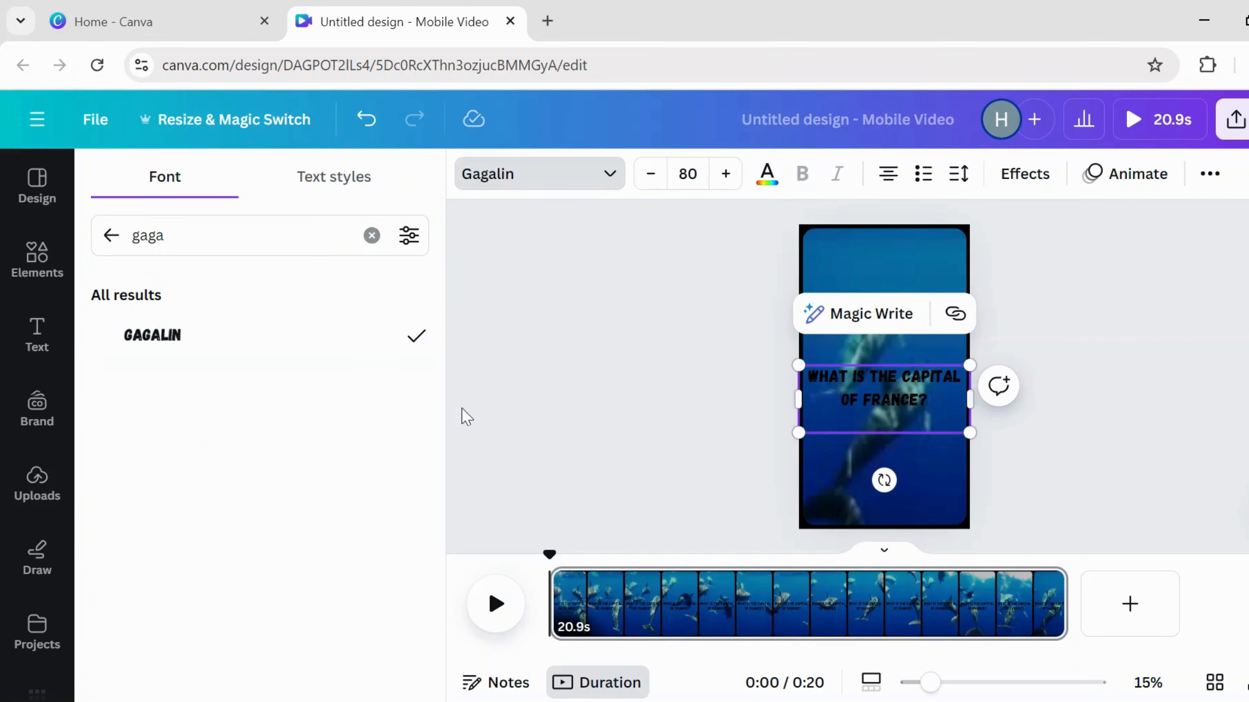
key(ctrl+a)
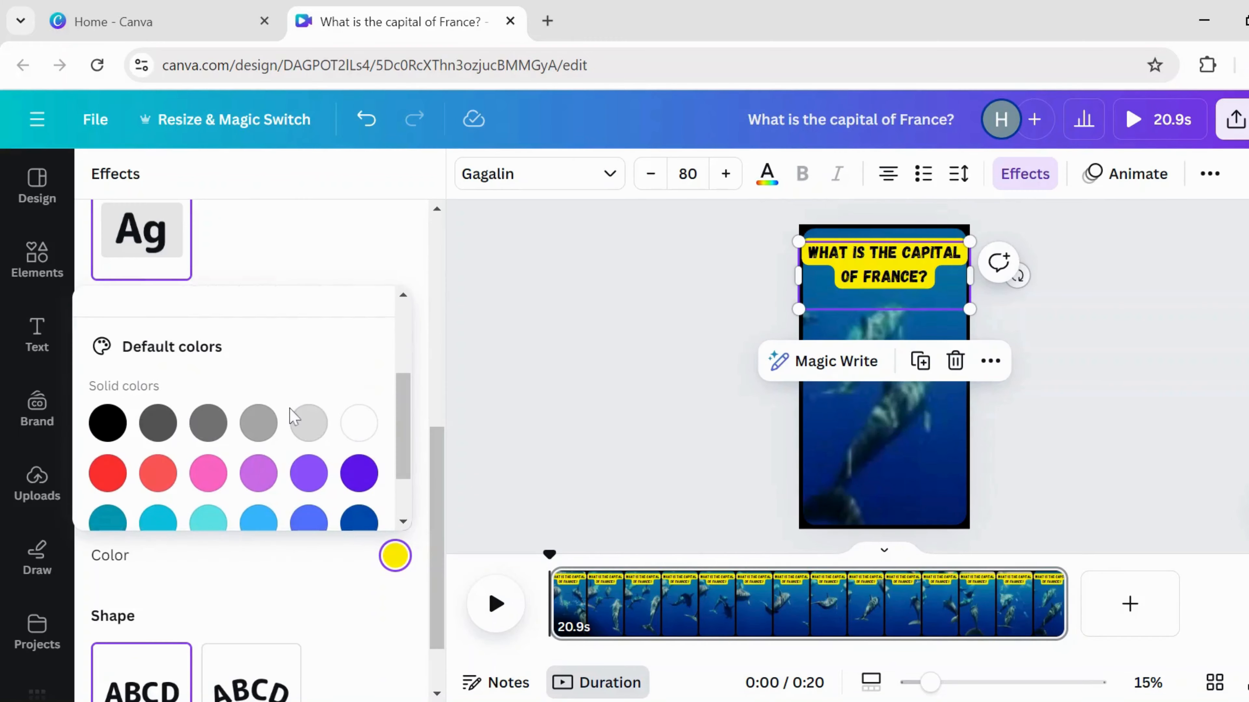
click(360, 423)
click(627, 346)
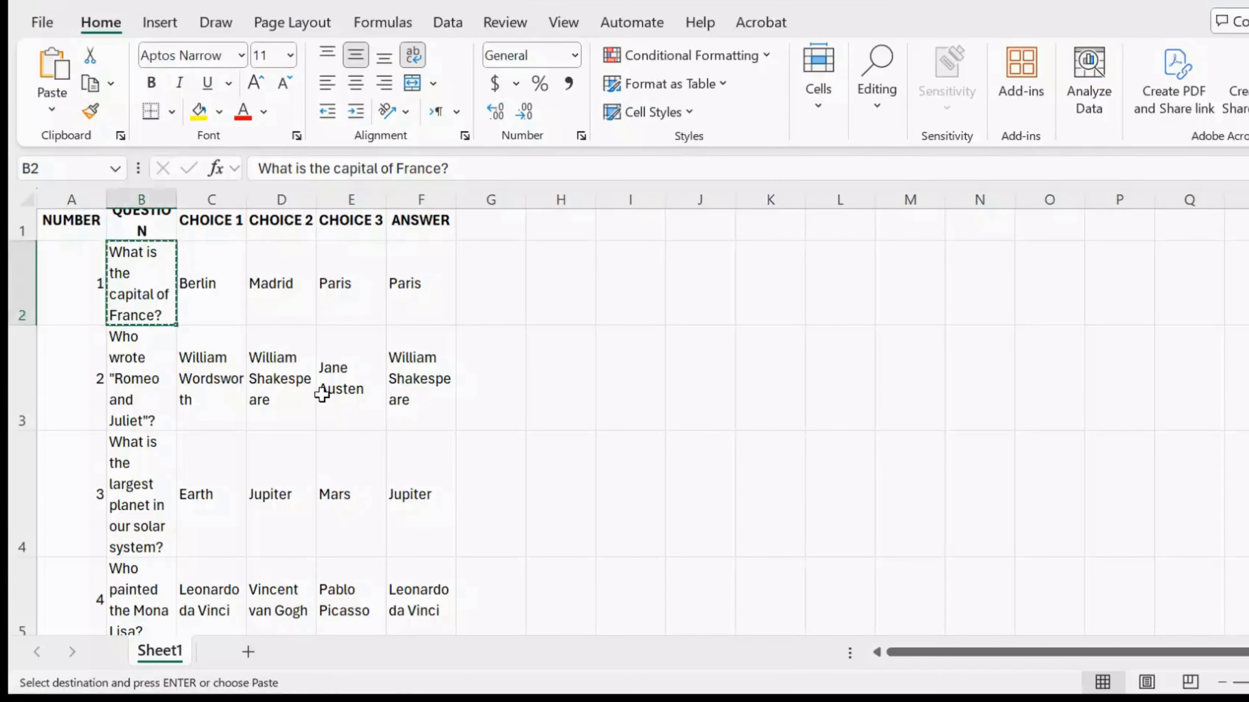
- Add the BERLIN choice in Gagalin with a white background highlight
click(225, 283)
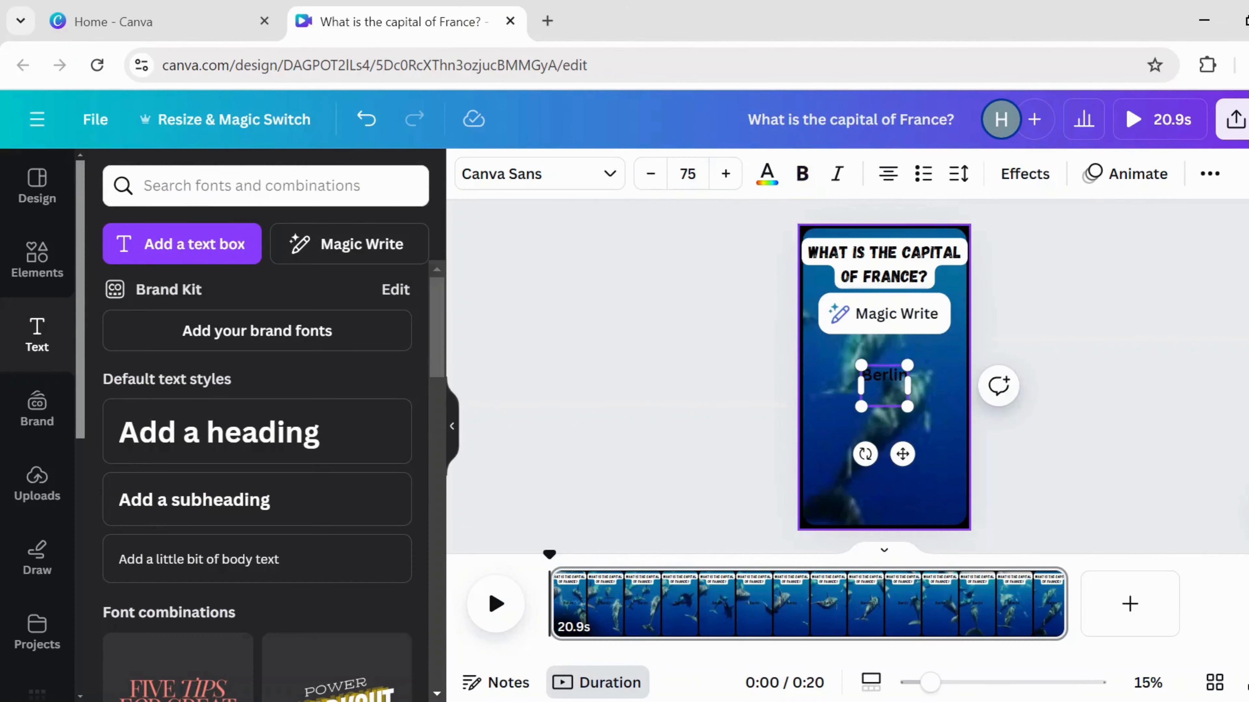
key(ctrl+v)
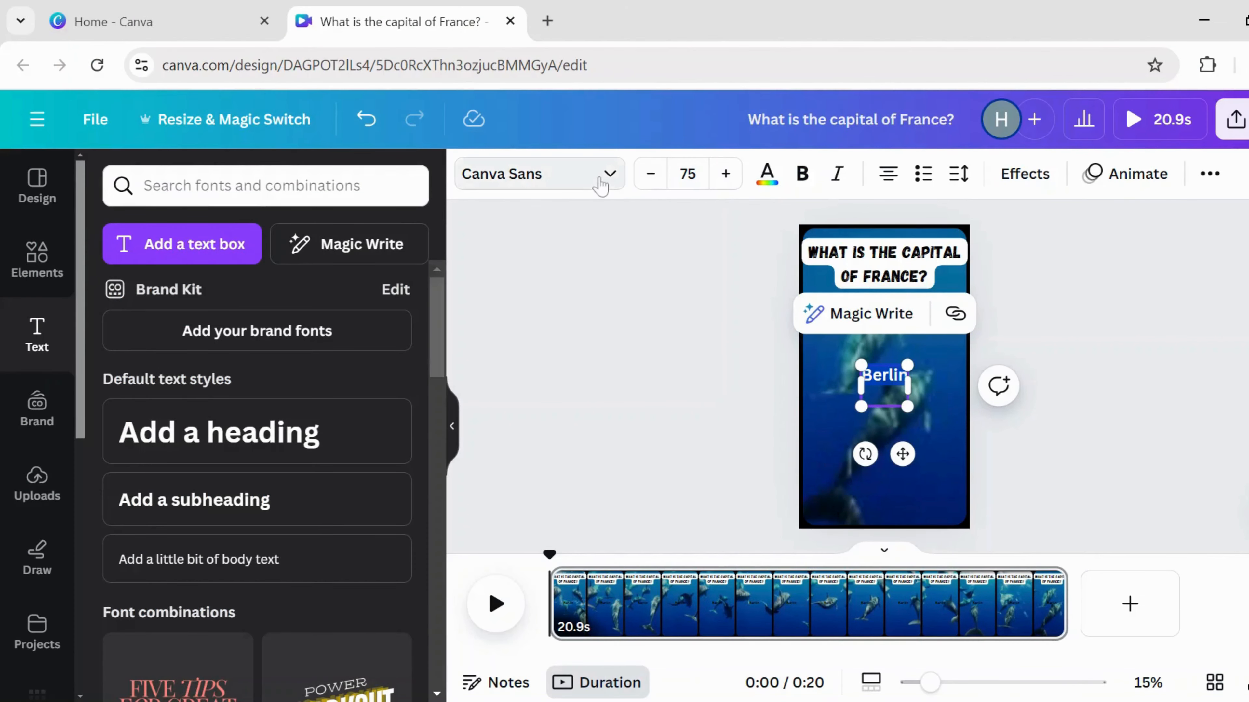
click(607, 173)
click(259, 335)
click(1023, 174)
scroll(250, 580, down, 5)
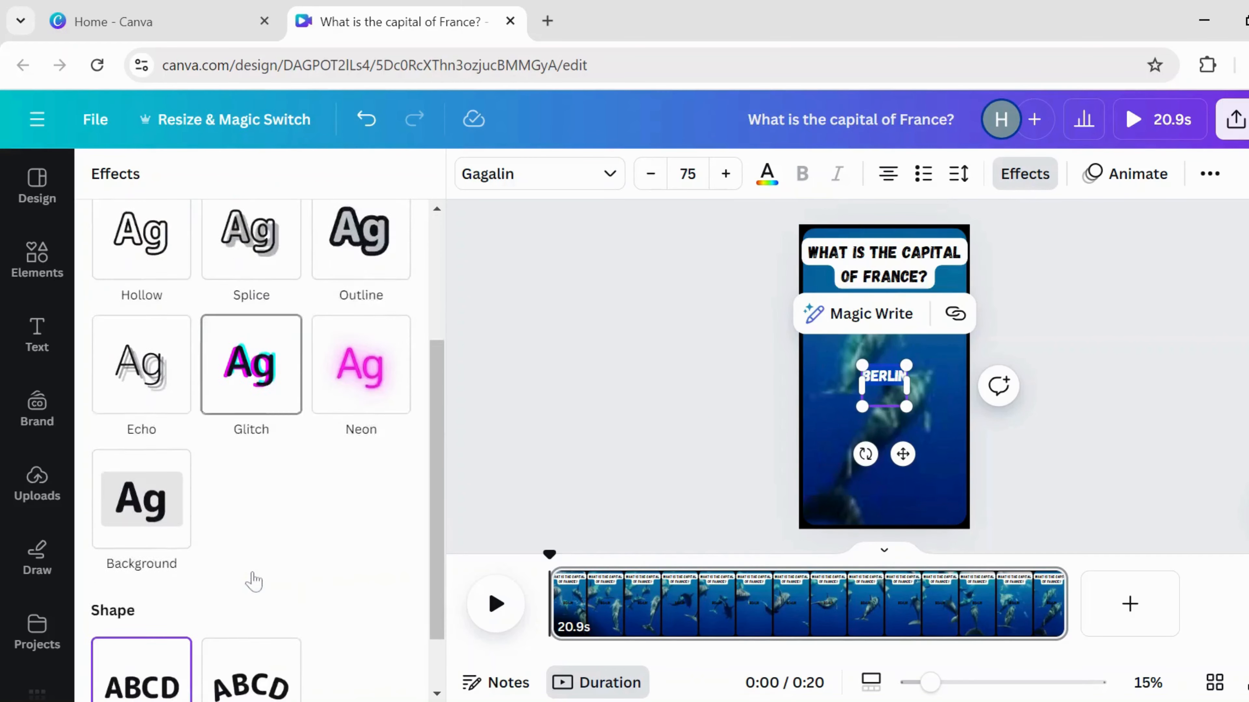
click(147, 480)
scroll(408, 578, down, 2)
click(395, 548)
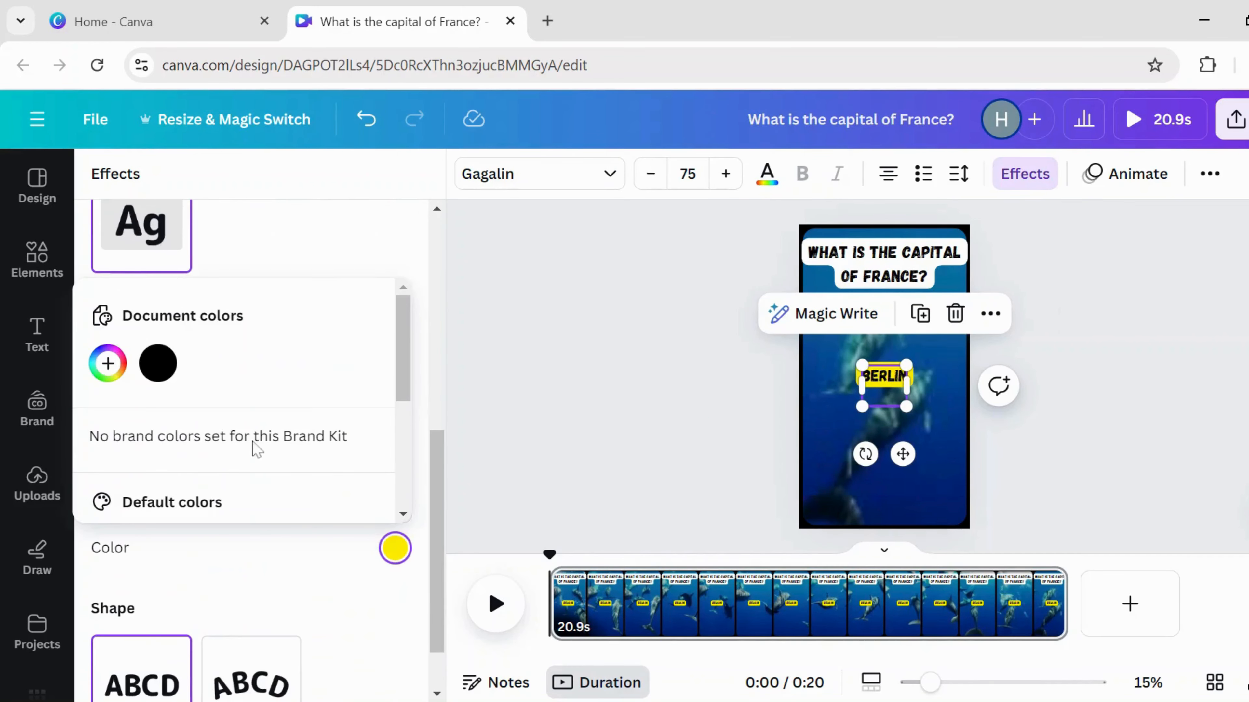
scroll(255, 446, down, 3)
click(357, 385)
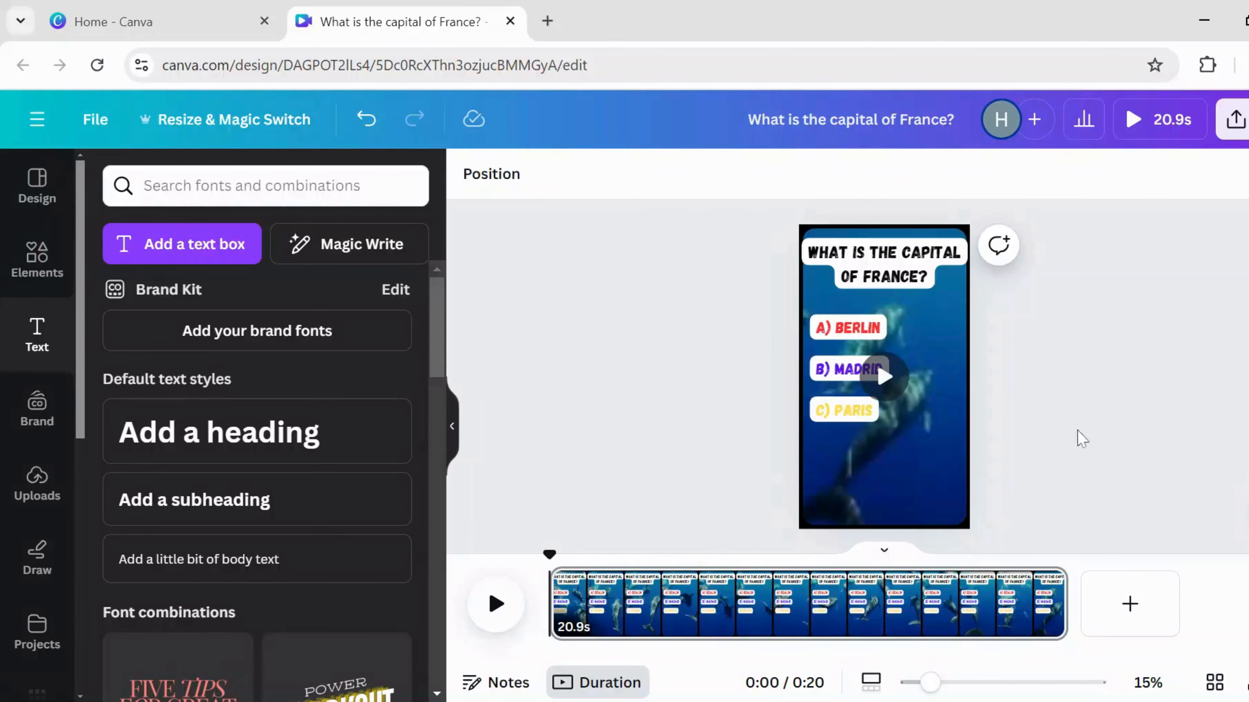
- Add a PARIS heading and enlarge it to about size 150
click(320, 438)
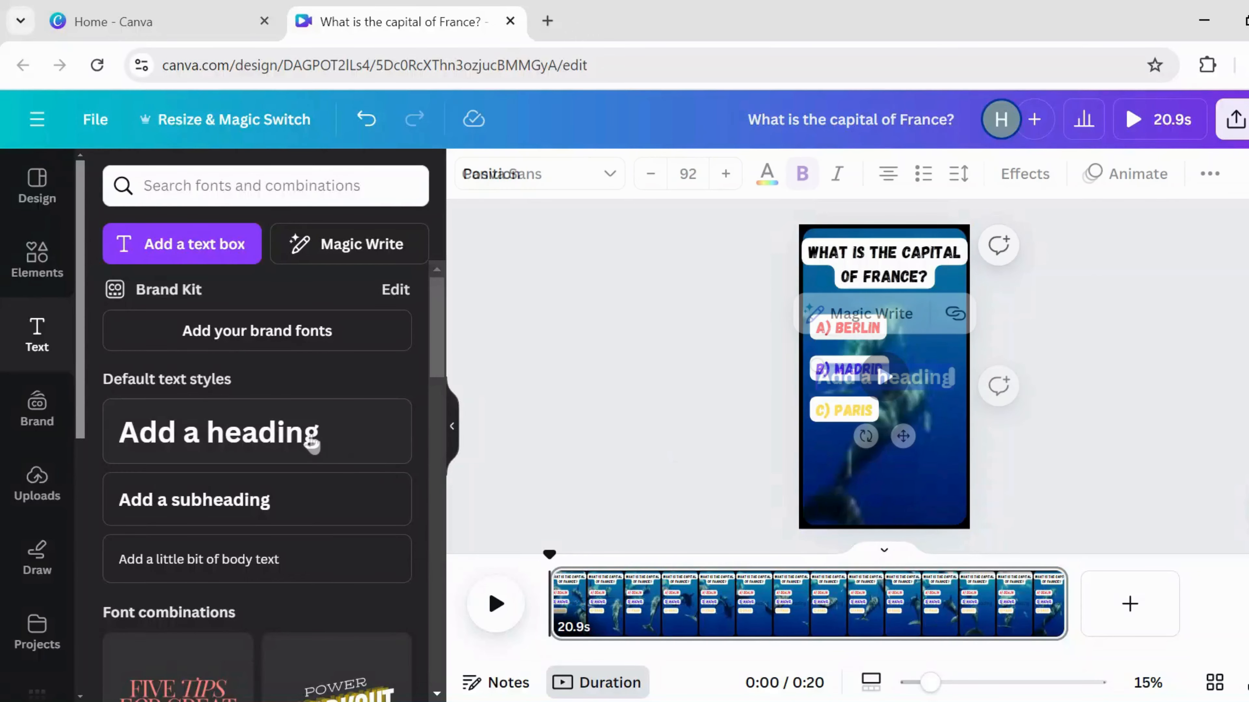
text(PARIS)
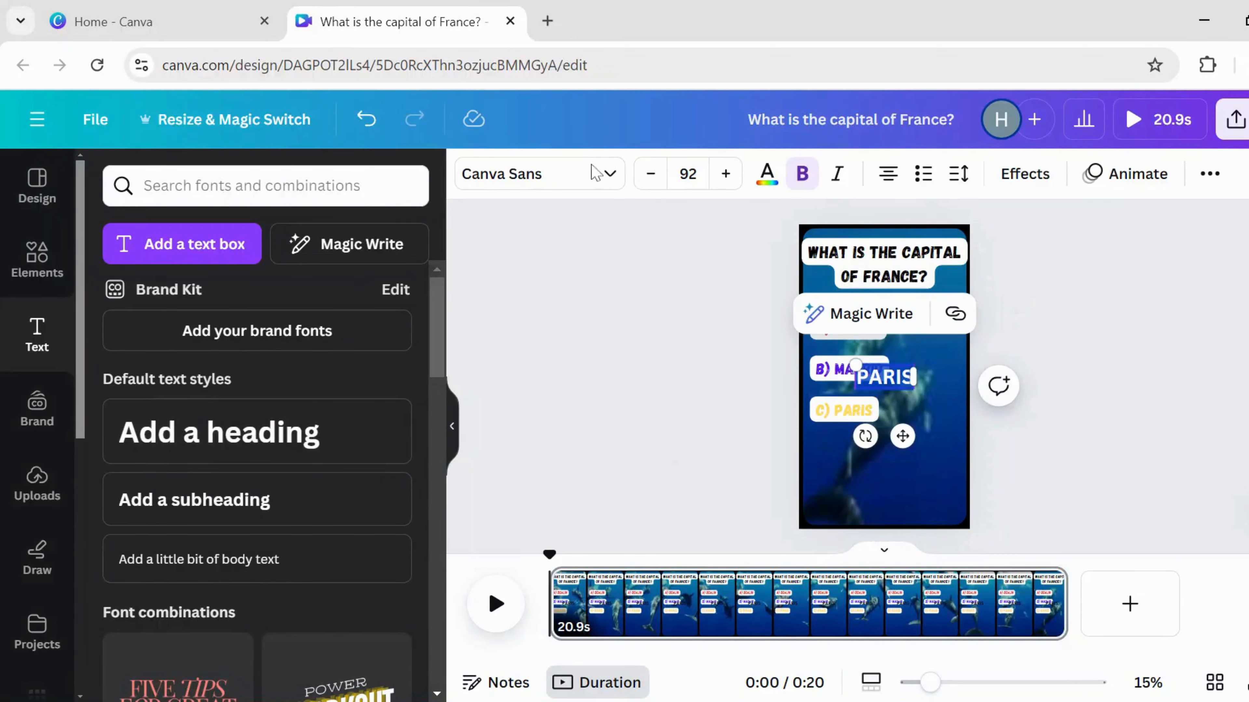
click(727, 174)
click(734, 174)
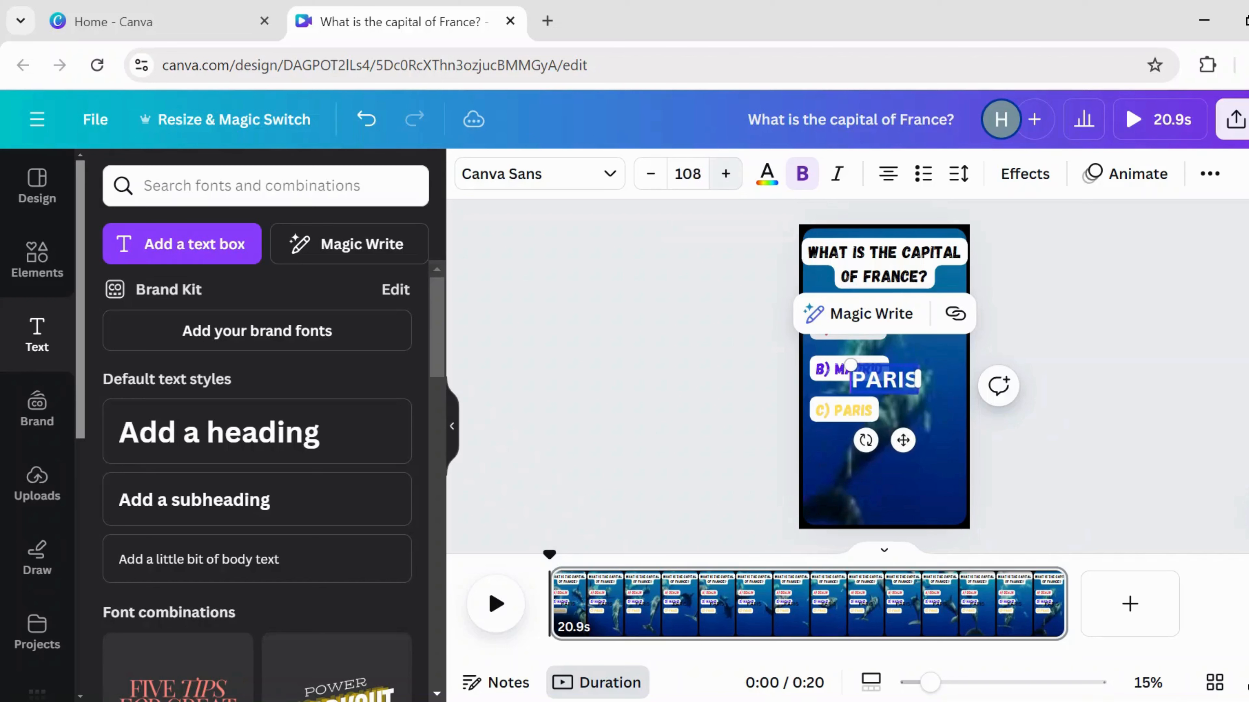
drag(735, 174, 735, 174)
- Style PARIS in Gagalin with green lettering on a light-green background
click(540, 174)
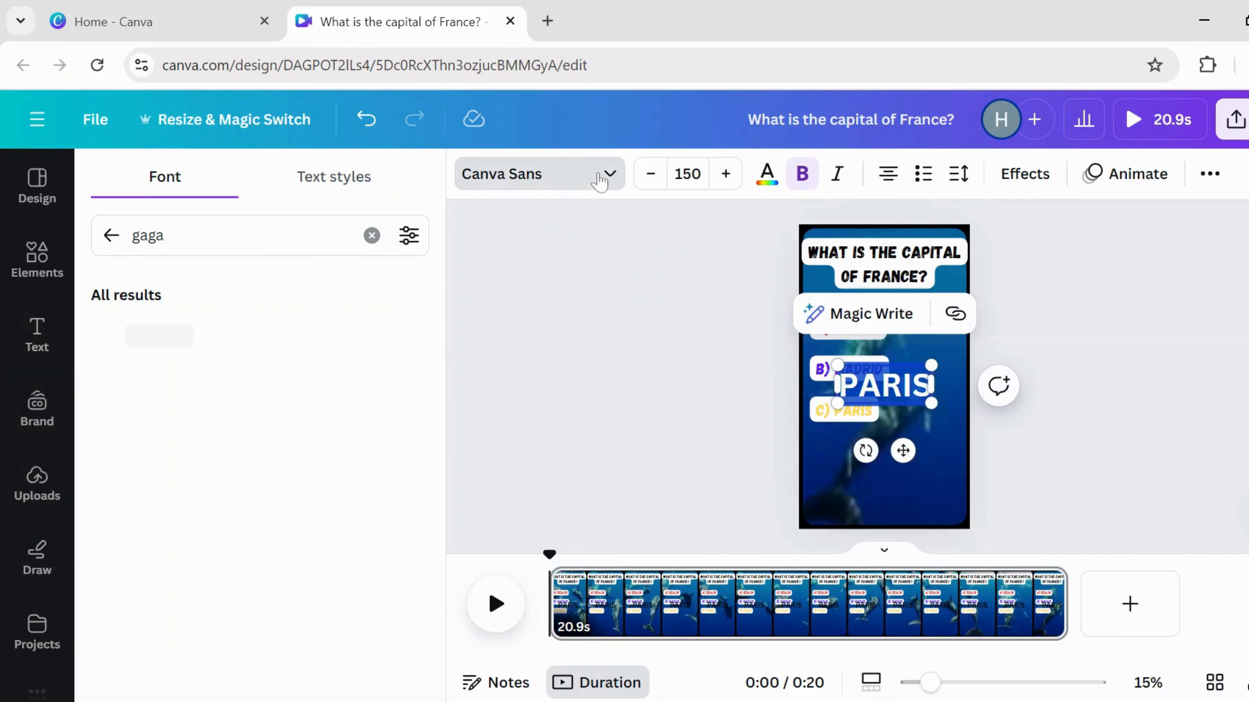
click(257, 351)
click(766, 180)
scroll(315, 535, down, 3)
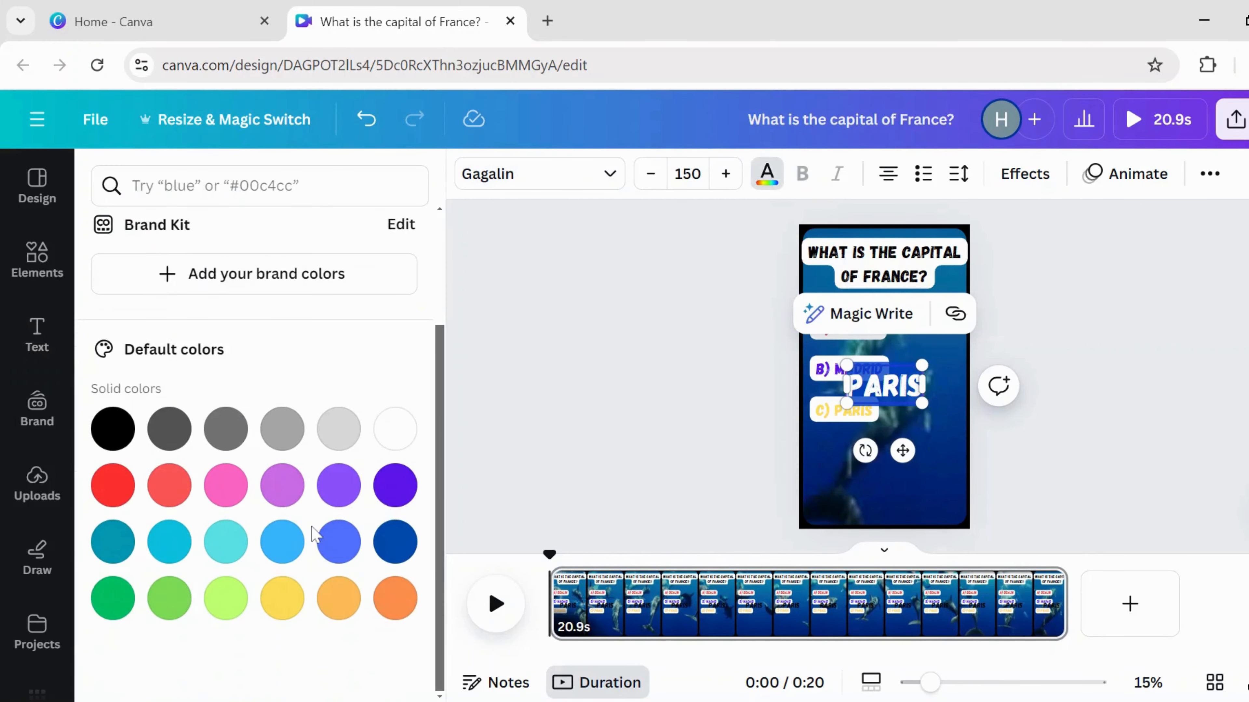
click(169, 599)
click(1025, 174)
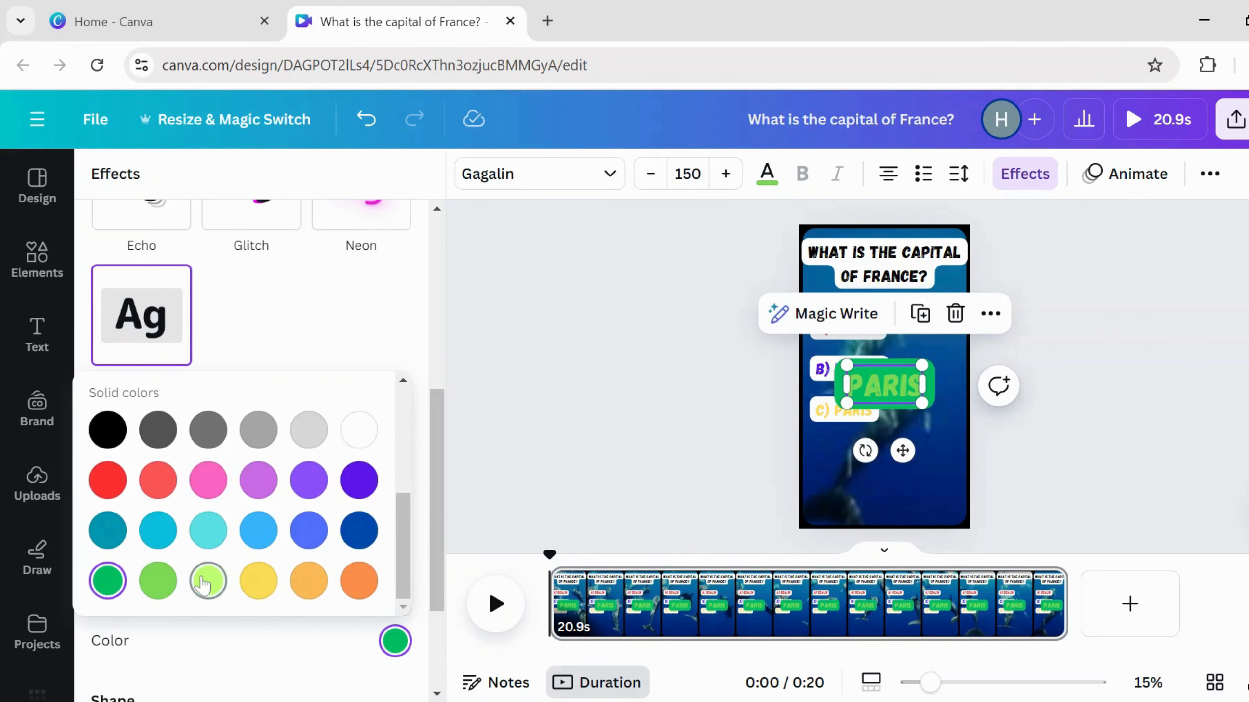
click(209, 581)
click(594, 475)
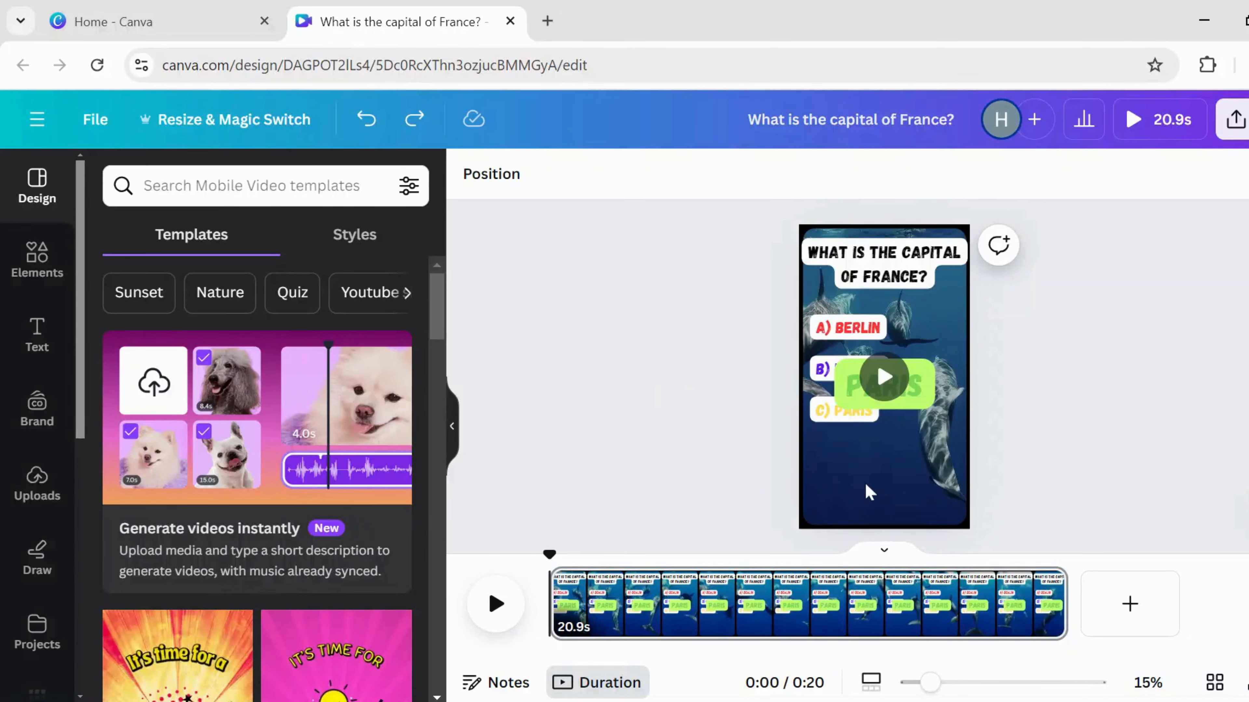
- Set the background video's playback speed to 0.5
click(897, 475)
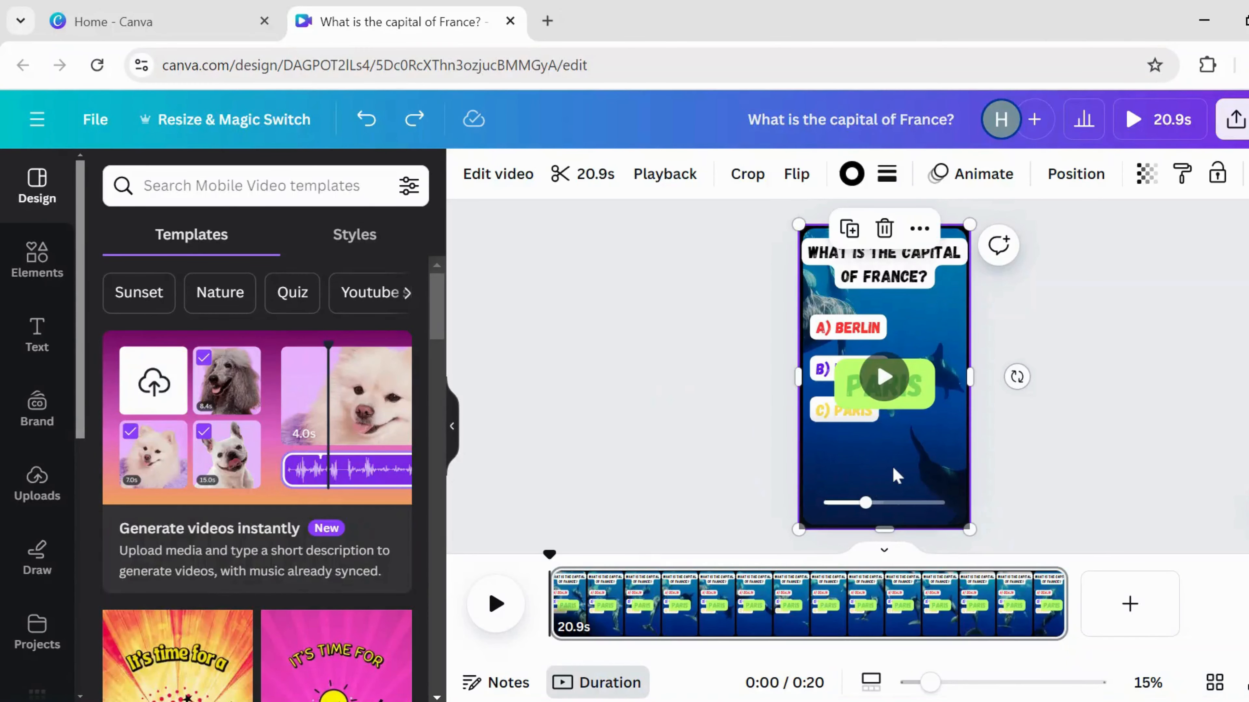
click(667, 178)
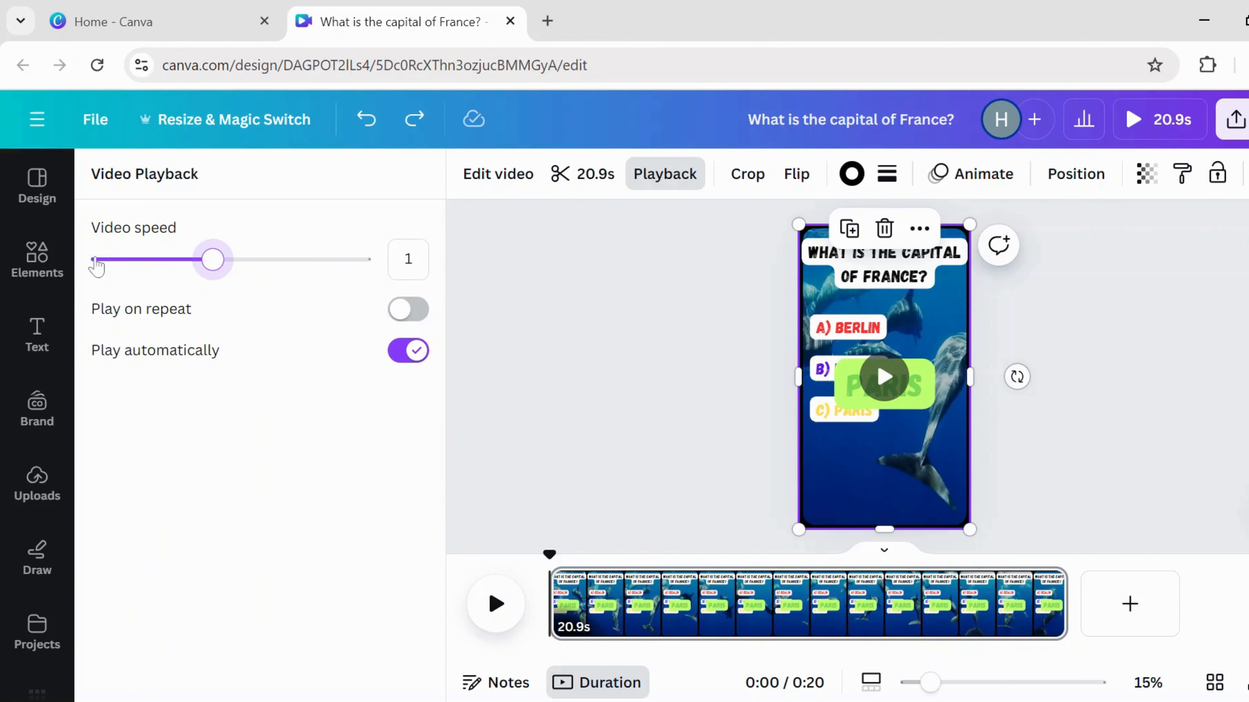
key(Left)
key(Left)
key(Left)
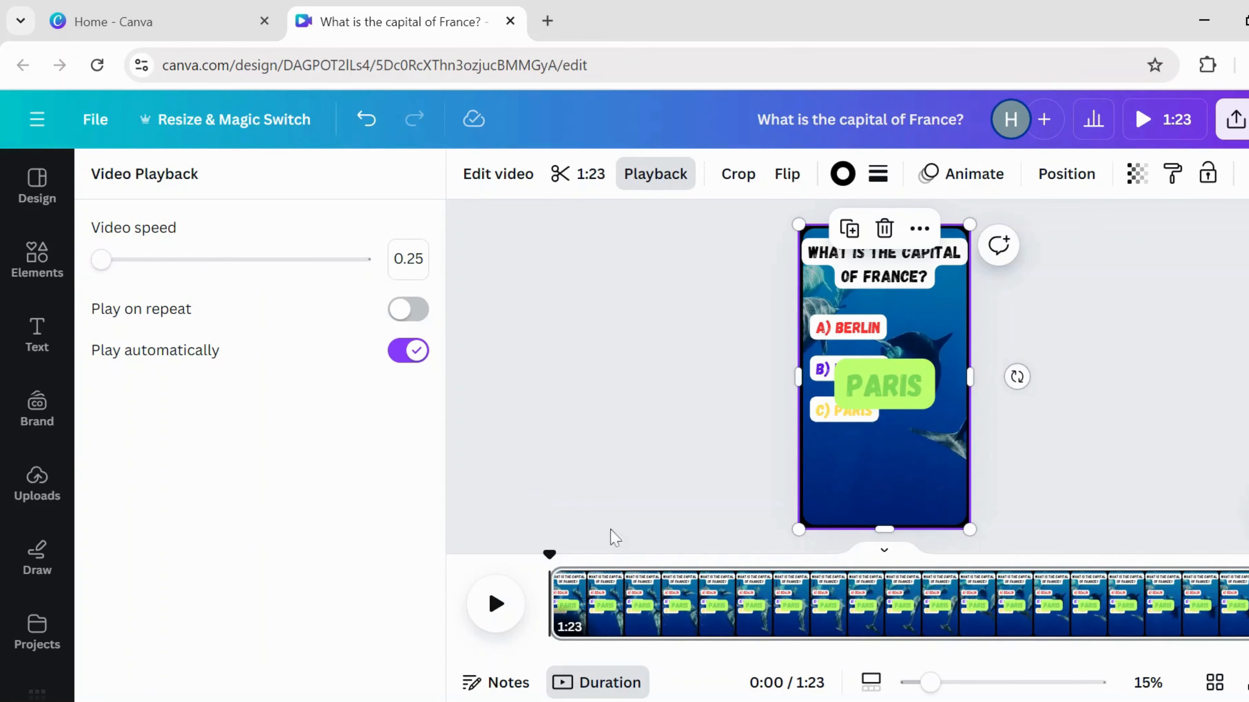
click(138, 259)
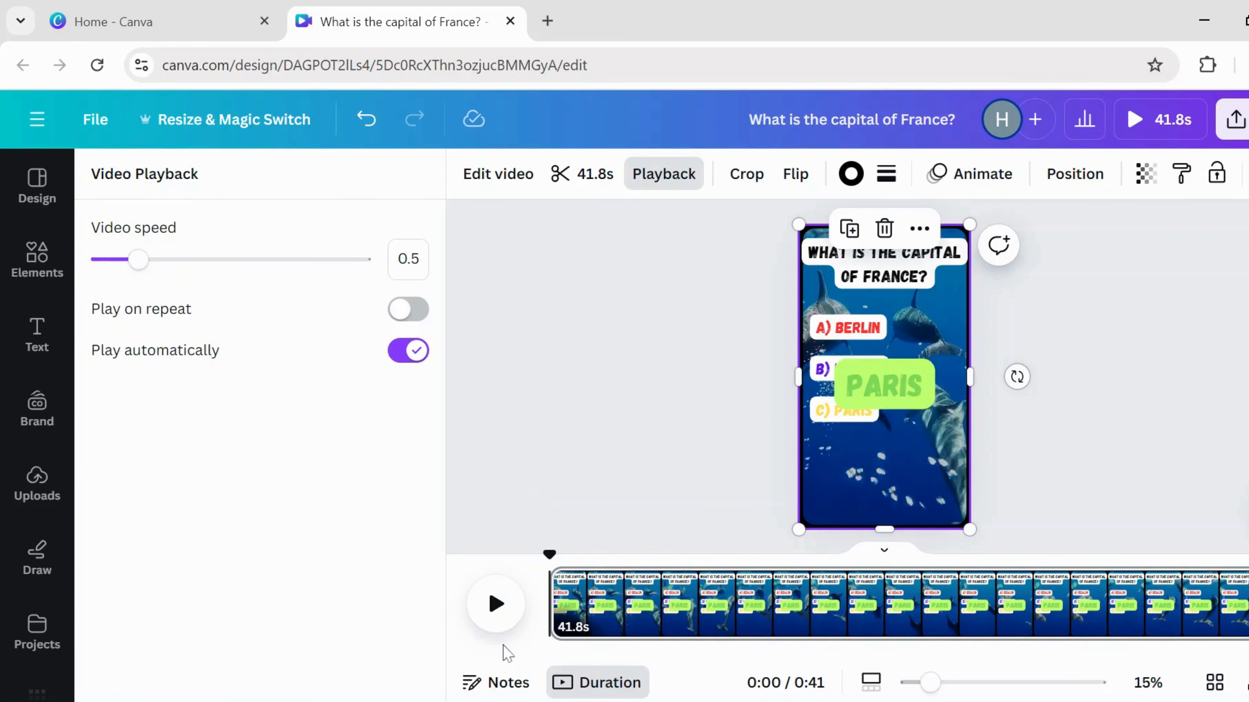
click(639, 442)
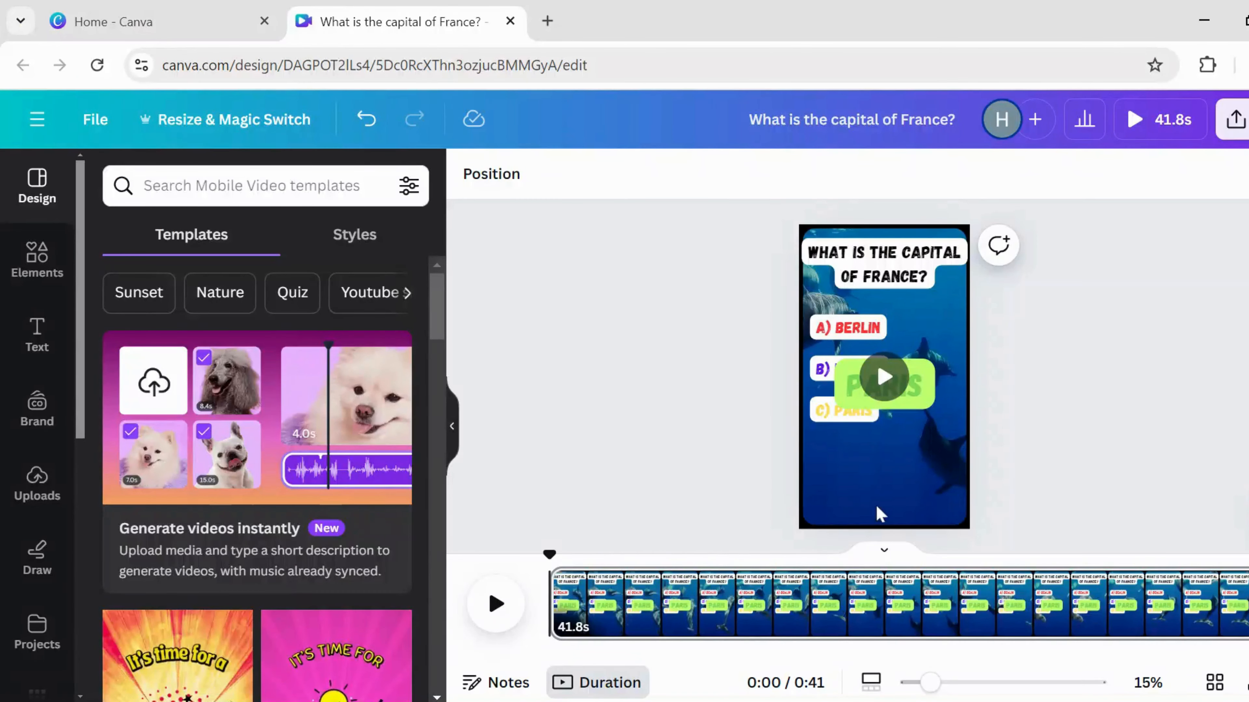
- Place the round countdown timer near the bottom of the page
mouse_move(880, 513)
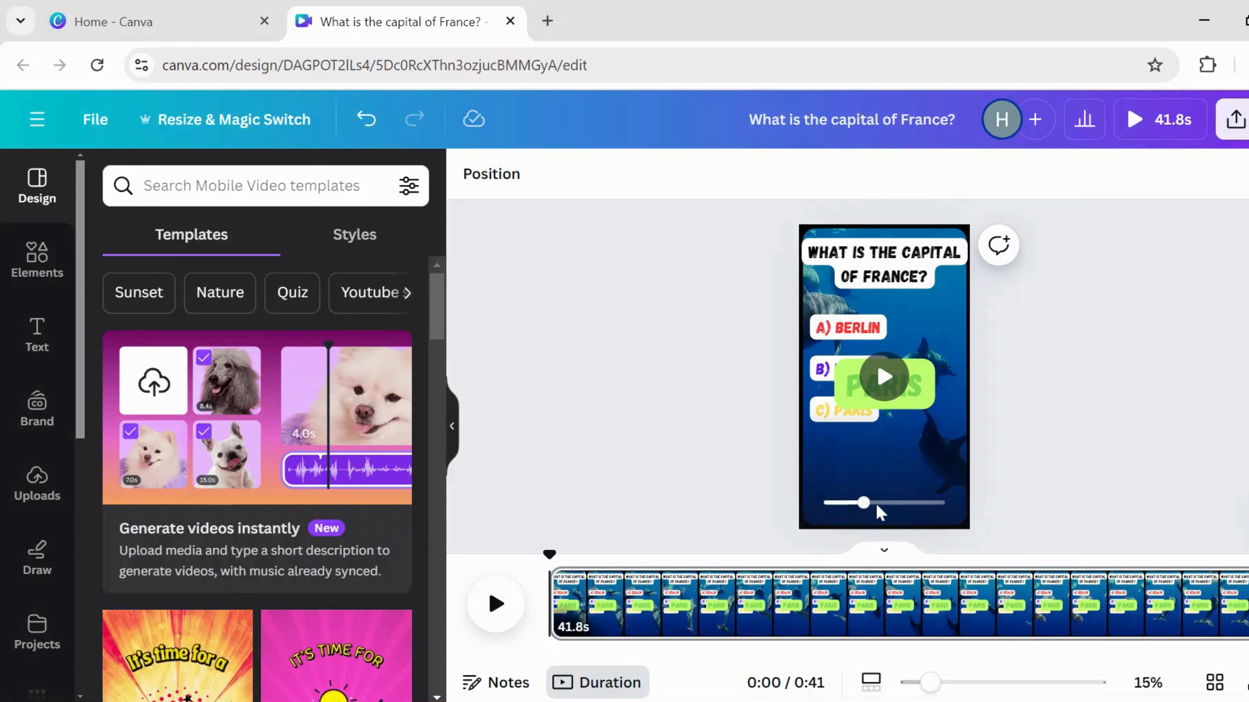
click(879, 513)
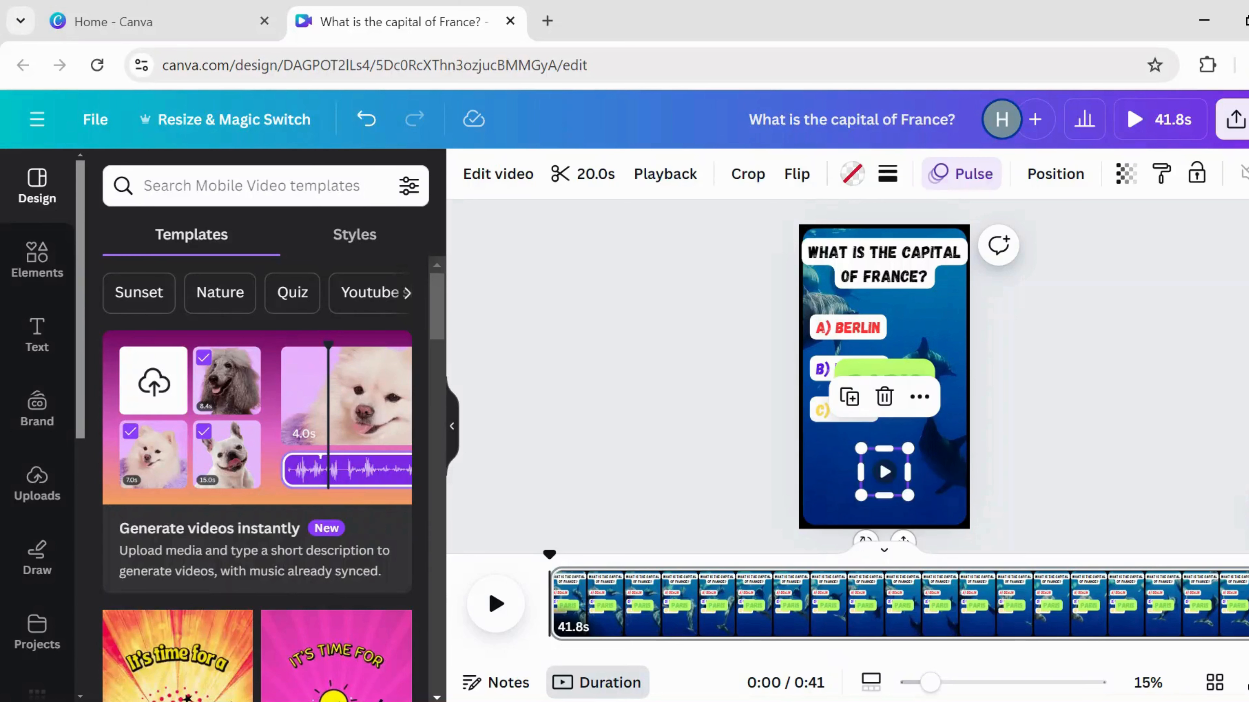
click(1088, 417)
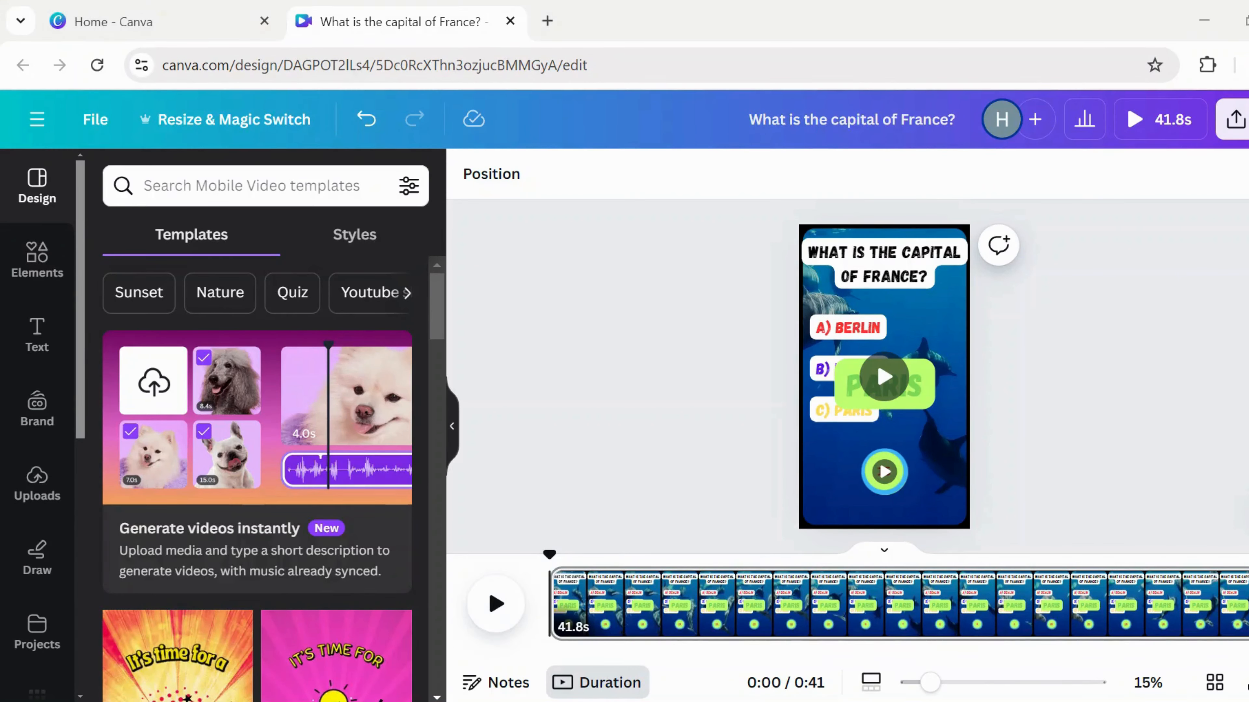
click(925, 290)
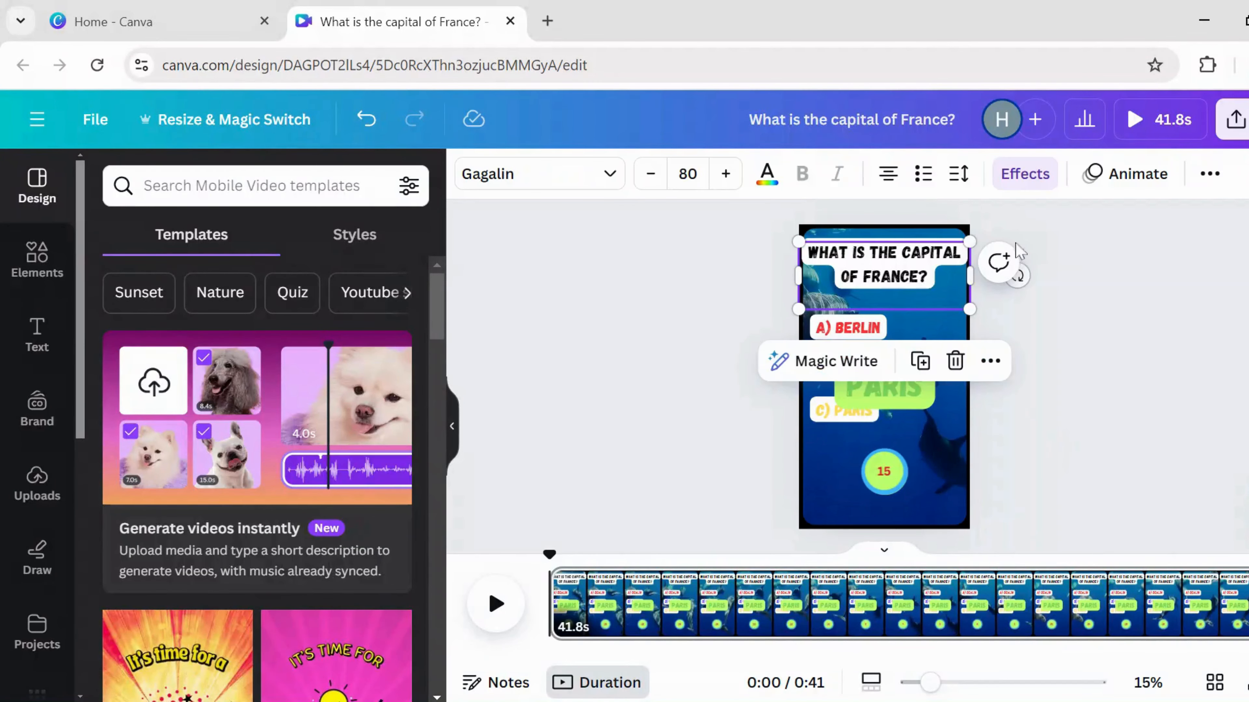
click(1119, 187)
scroll(301, 492, down, 10)
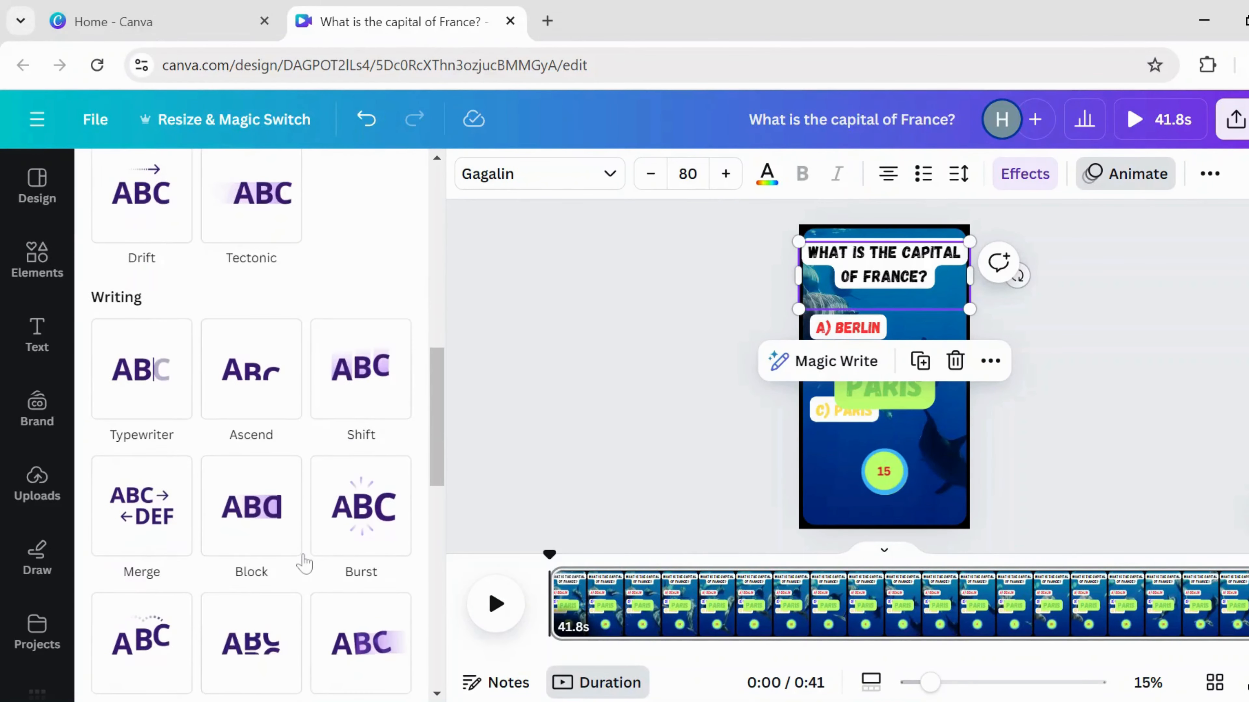
scroll(251, 541, down, 5)
scroll(251, 541, up, 10)
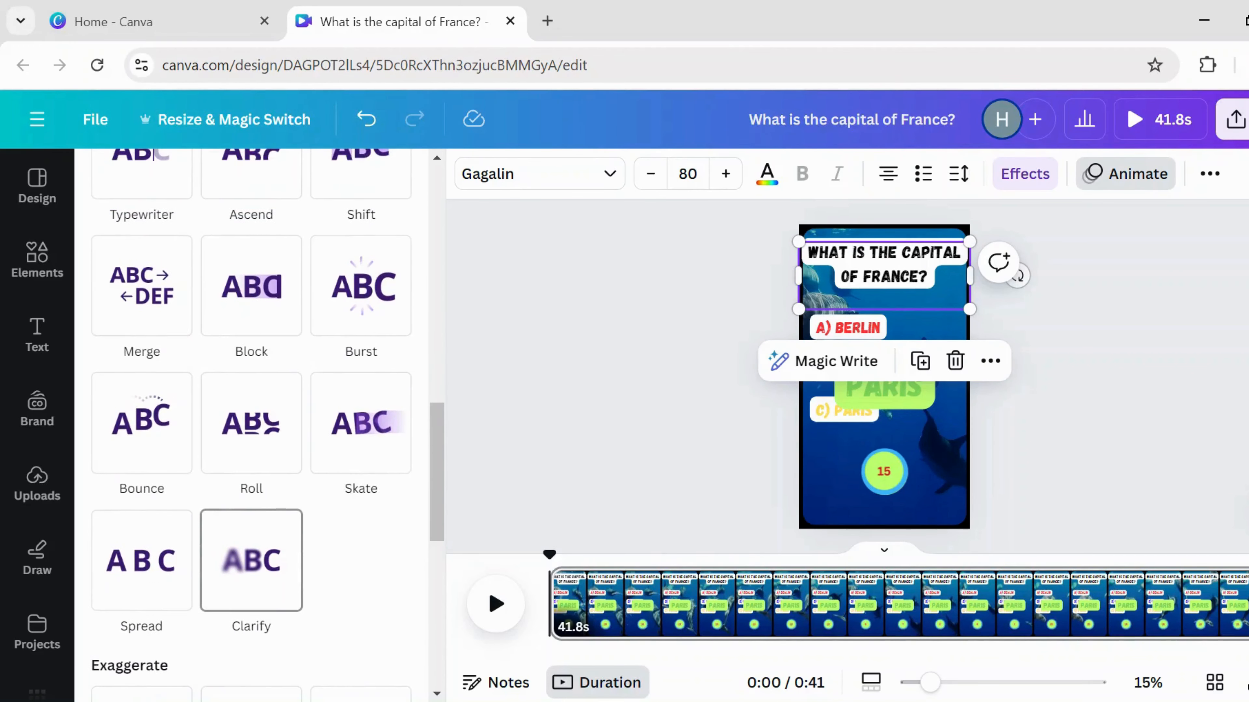
scroll(322, 563, up, 10)
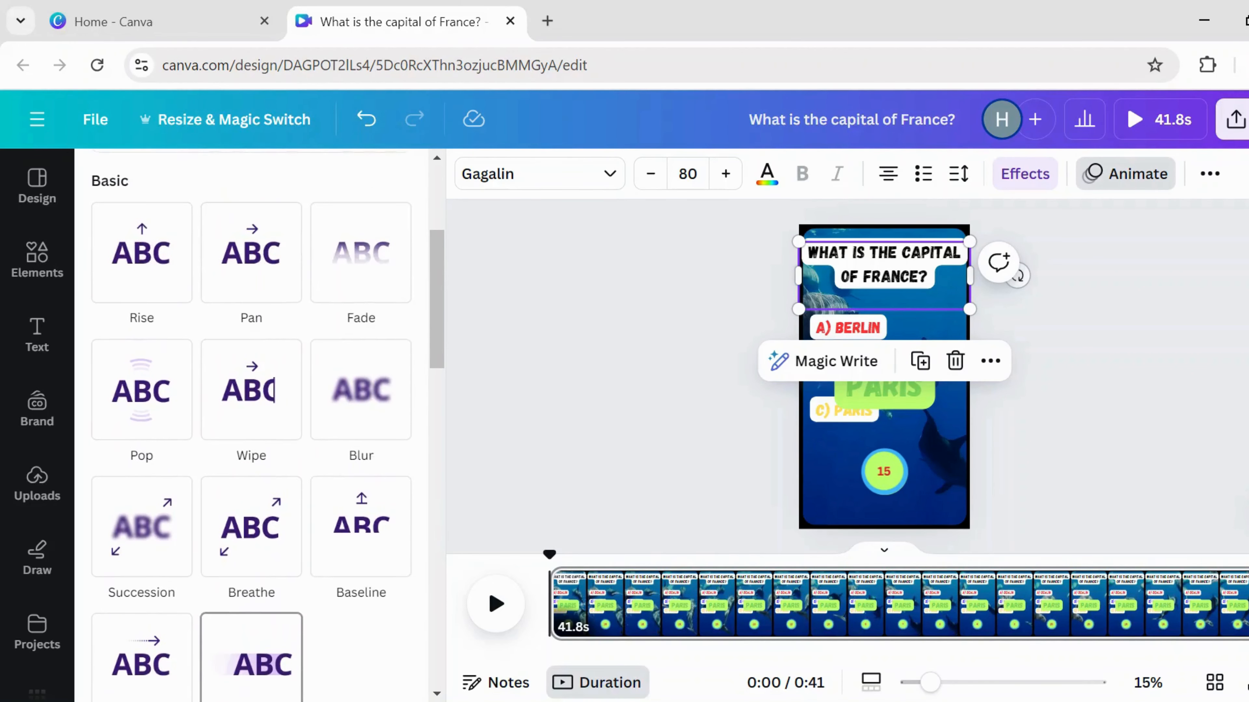
scroll(323, 562, down, 5)
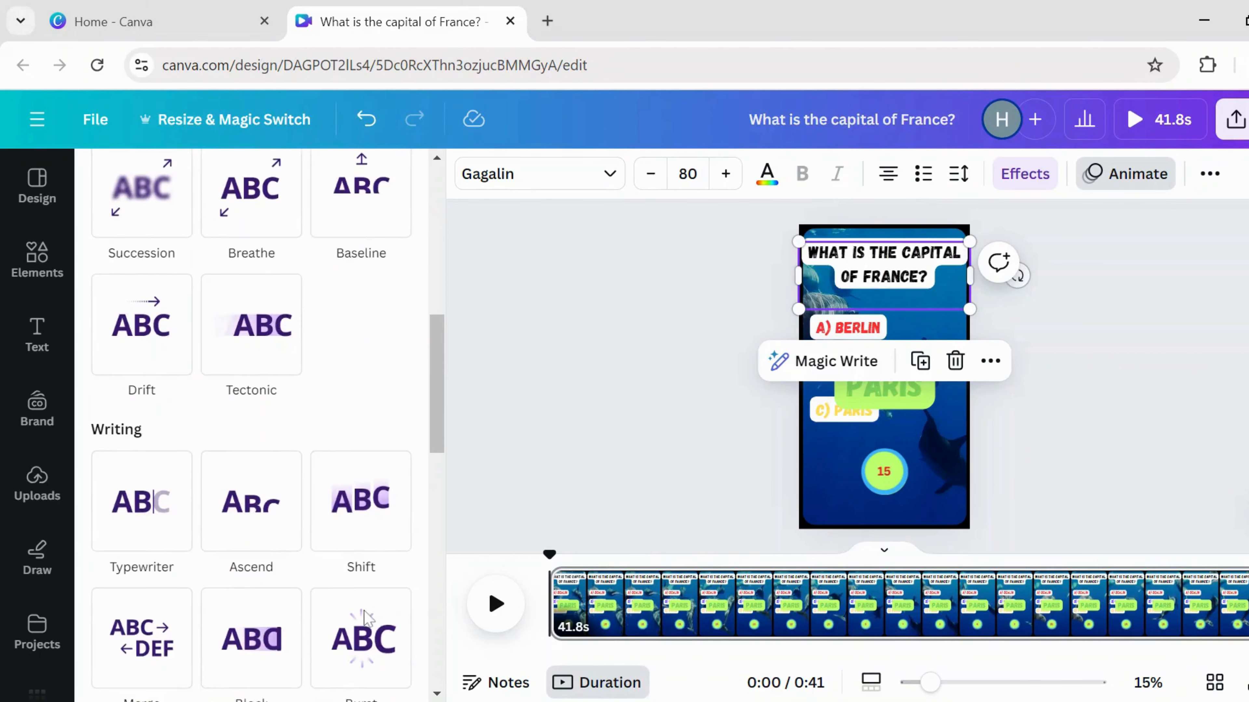
scroll(360, 612, down, 5)
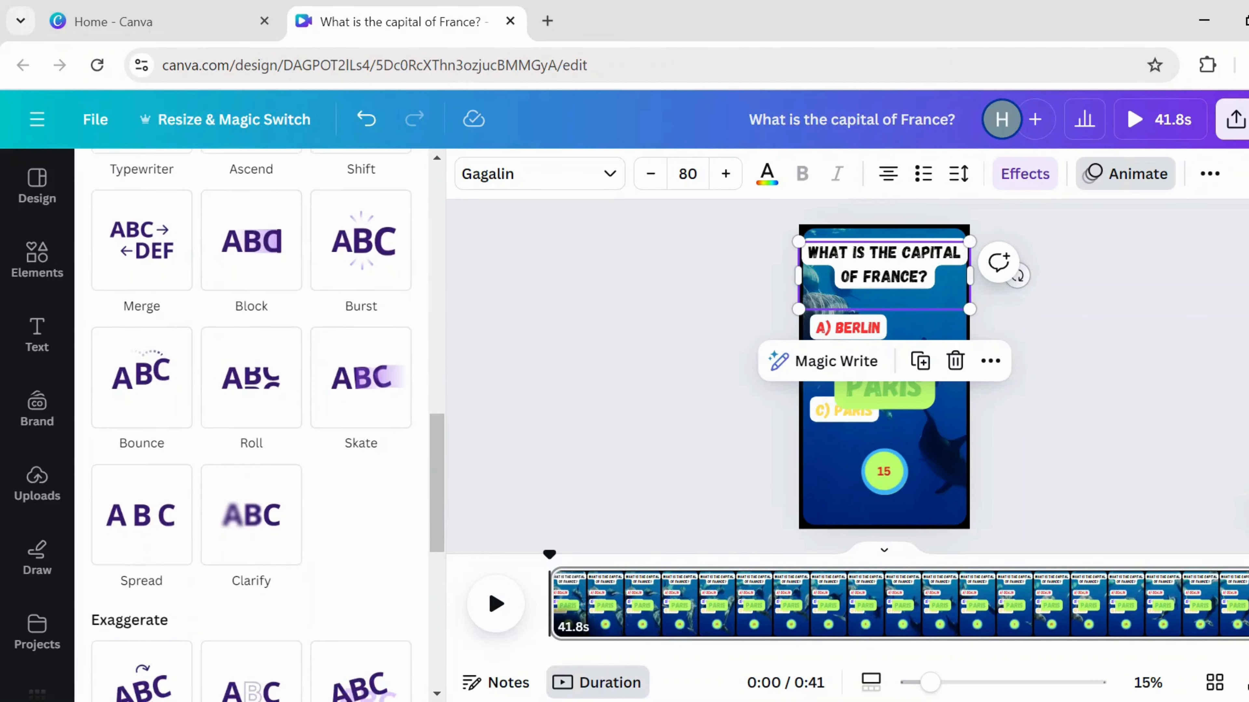
scroll(361, 612, up, 15)
click(690, 406)
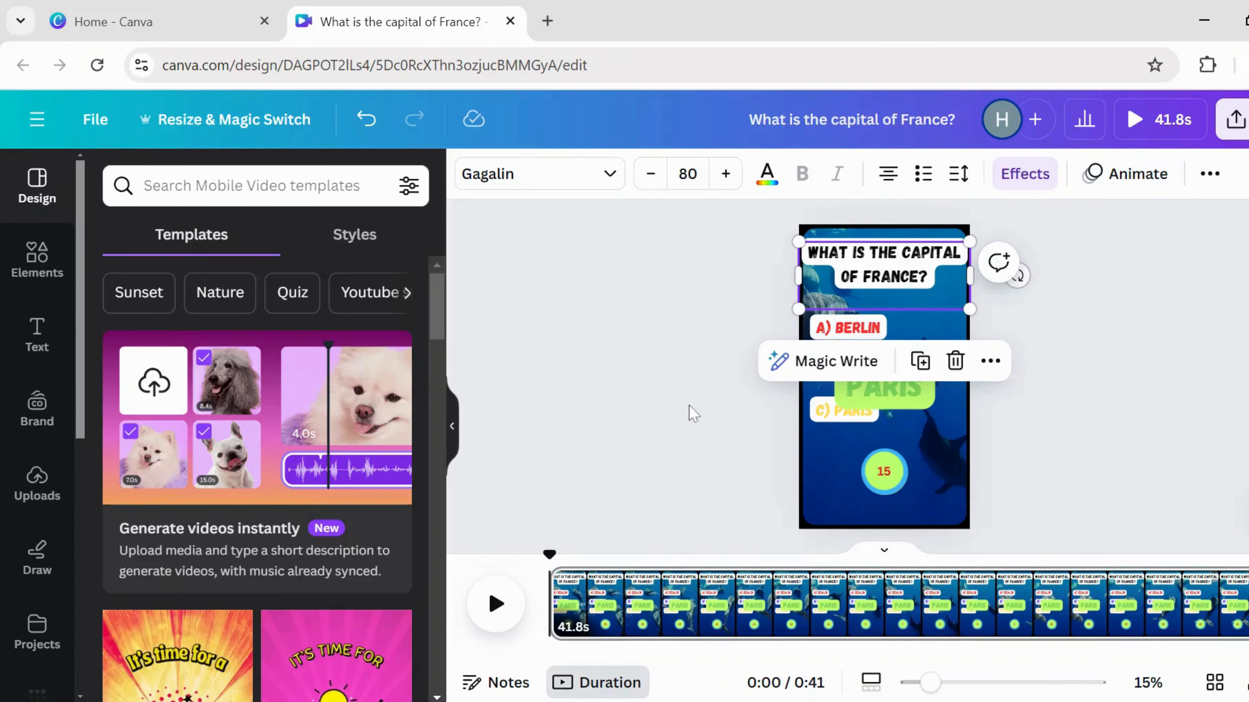
click(690, 407)
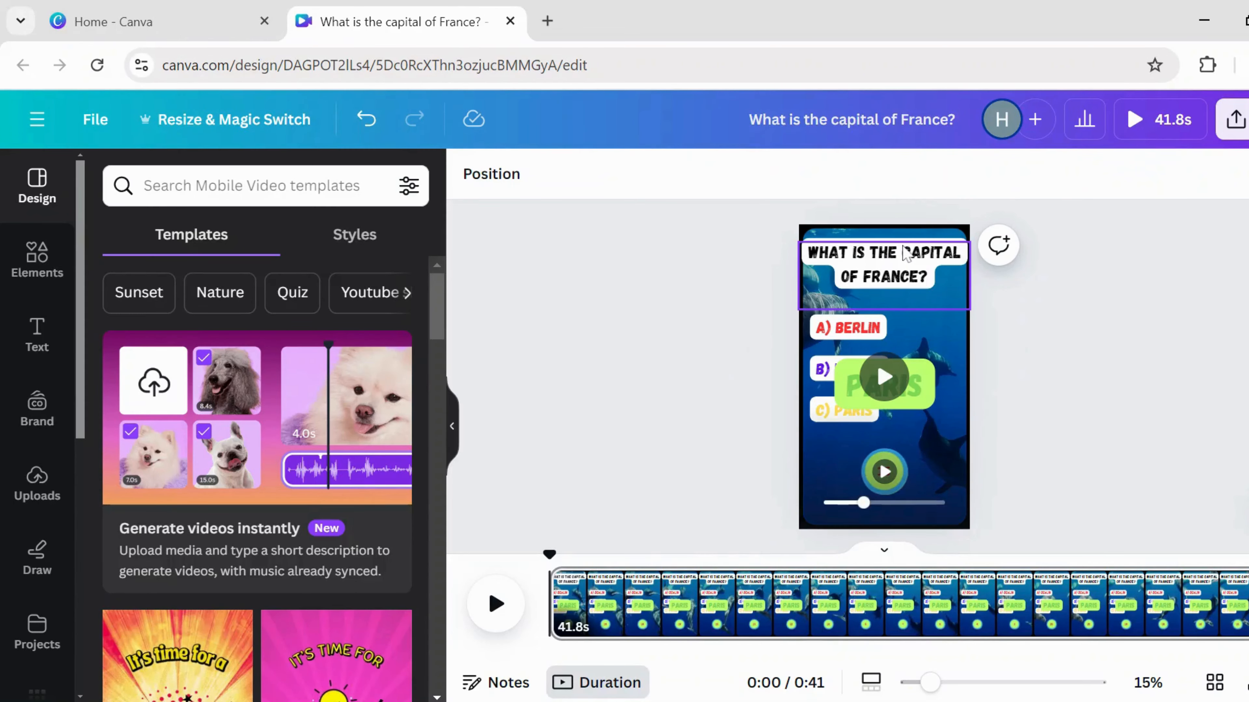
- Delay A) Berlin's appearance by about a second in its timing bar, shortening it to 40.0s
click(906, 256)
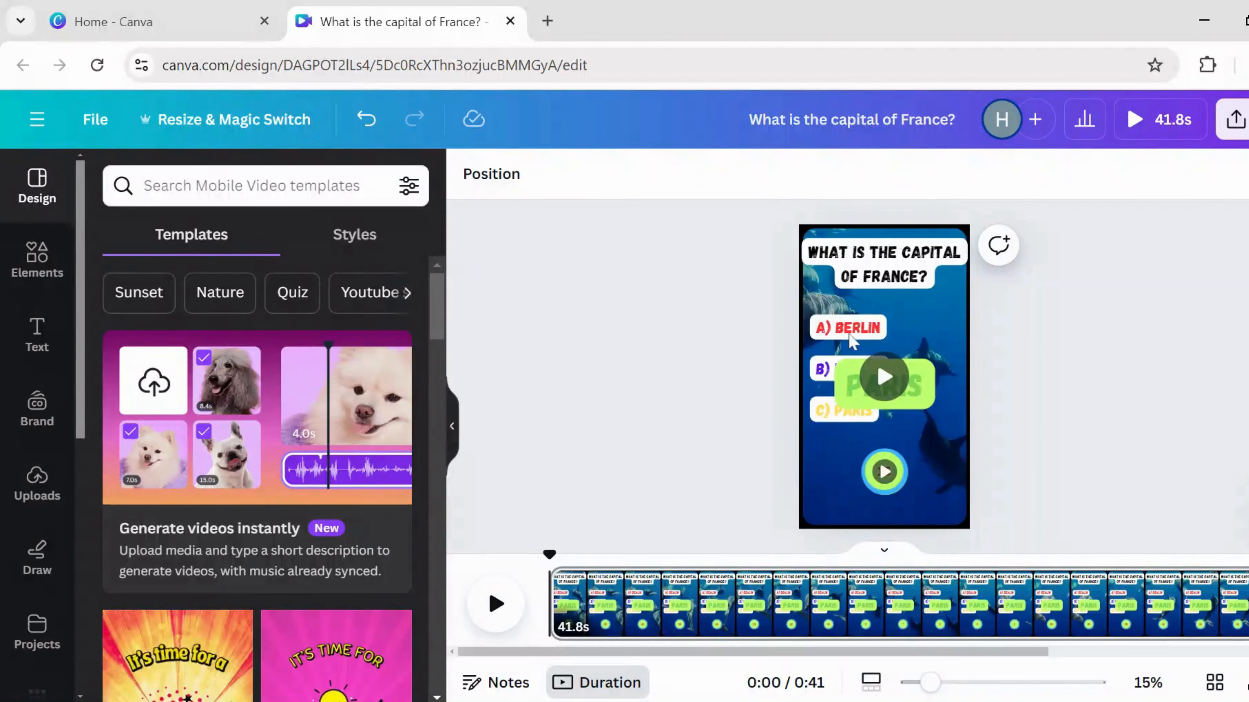
click(849, 334)
right_click(849, 337)
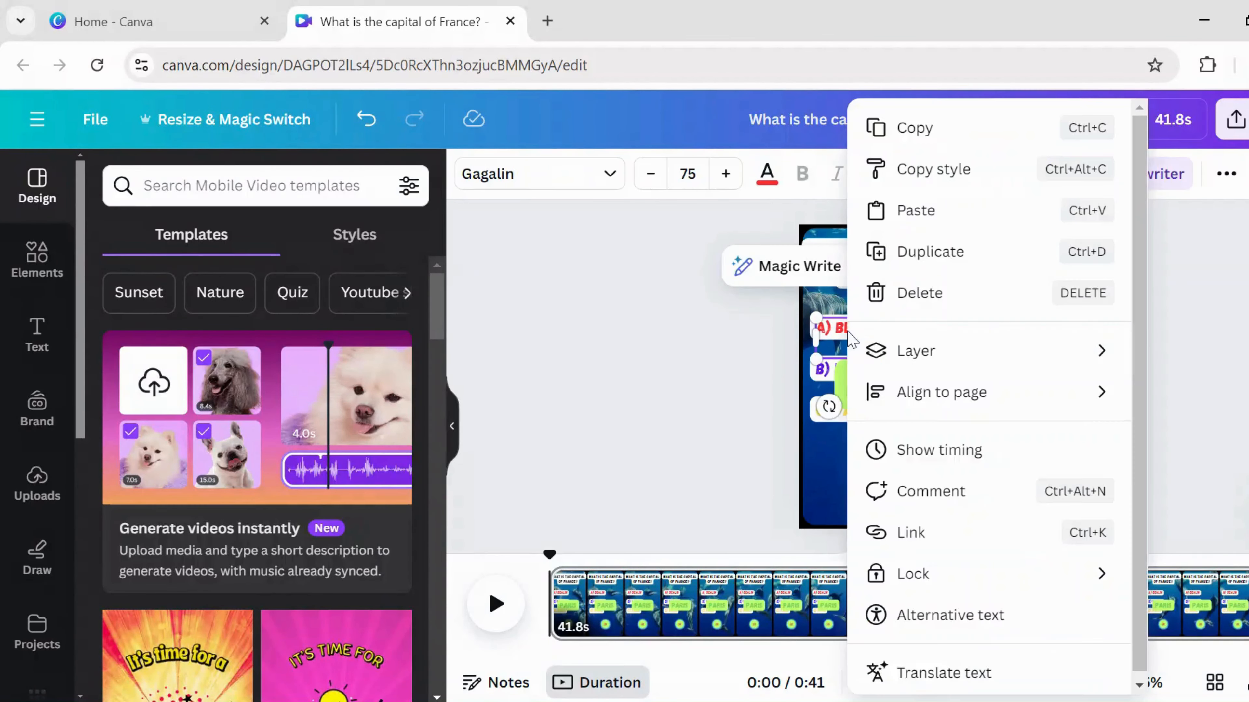
click(924, 449)
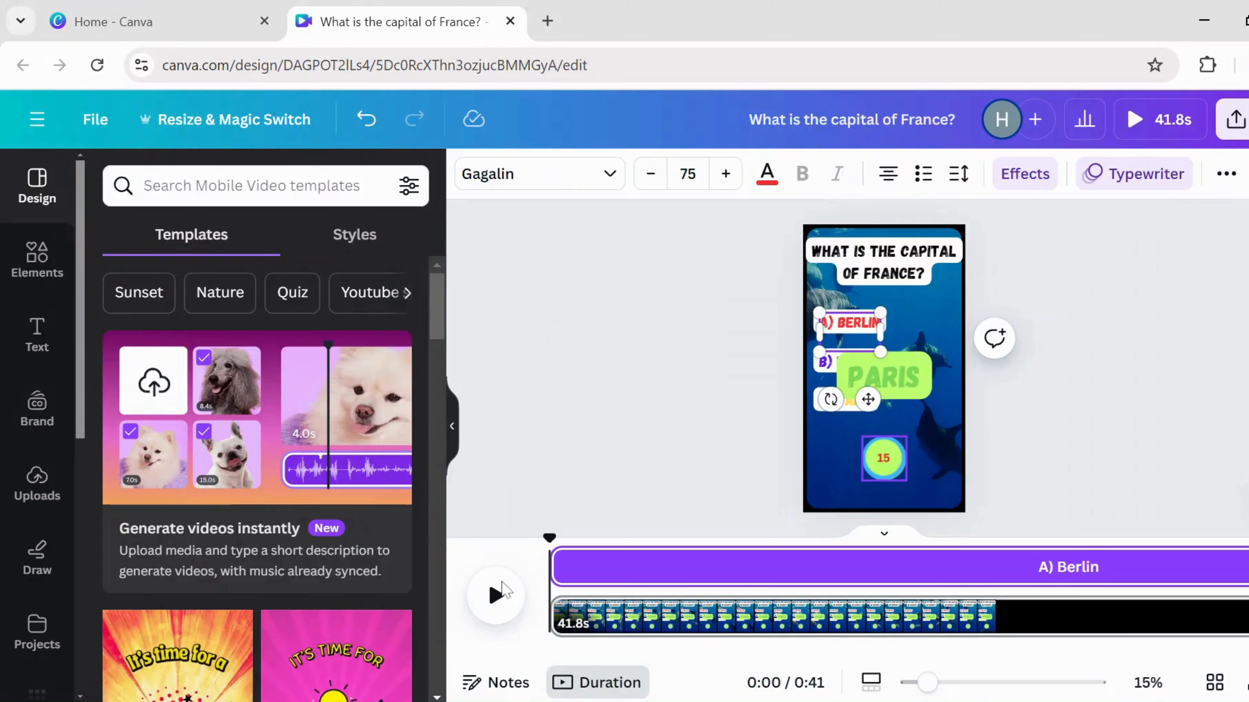
click(494, 596)
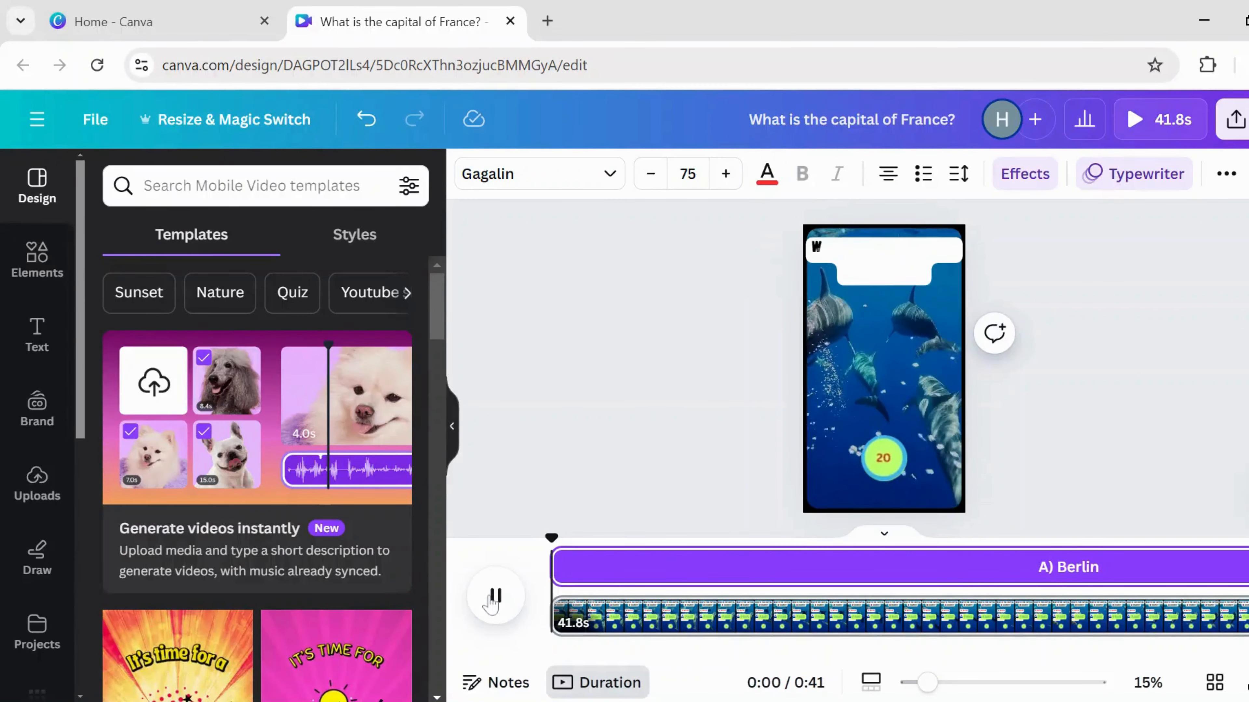
click(493, 597)
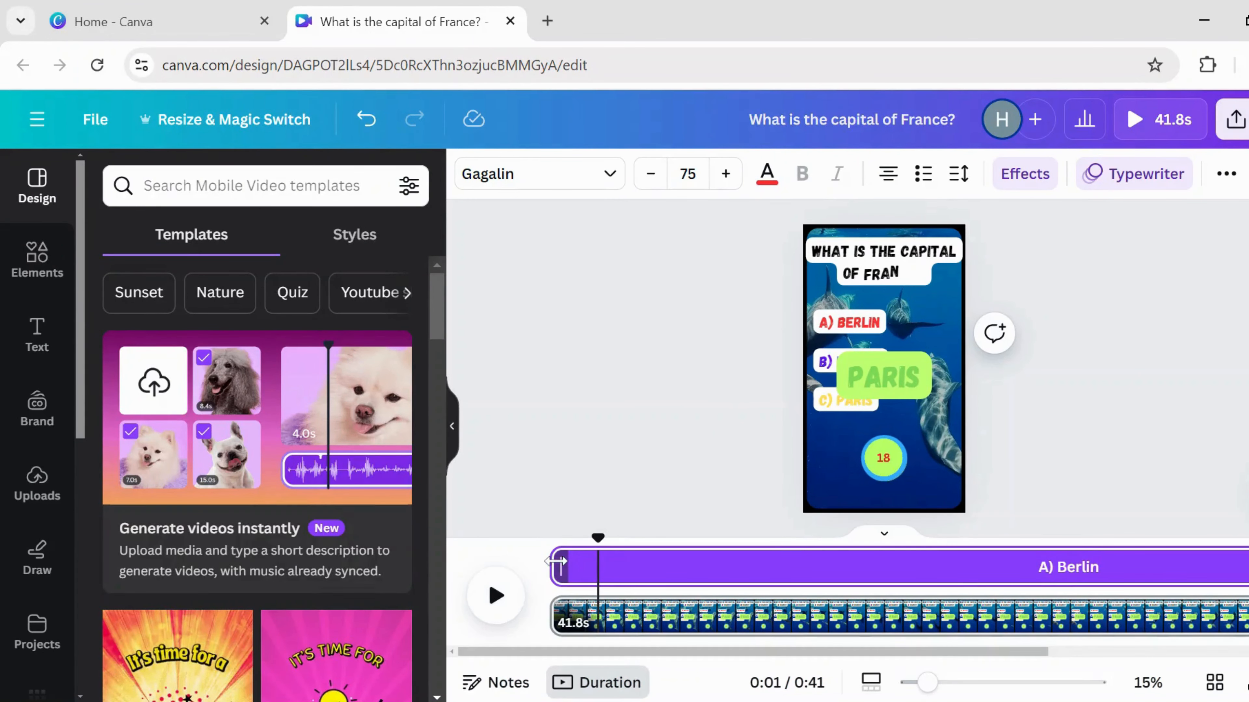
drag(558, 562, 601, 558)
click(801, 691)
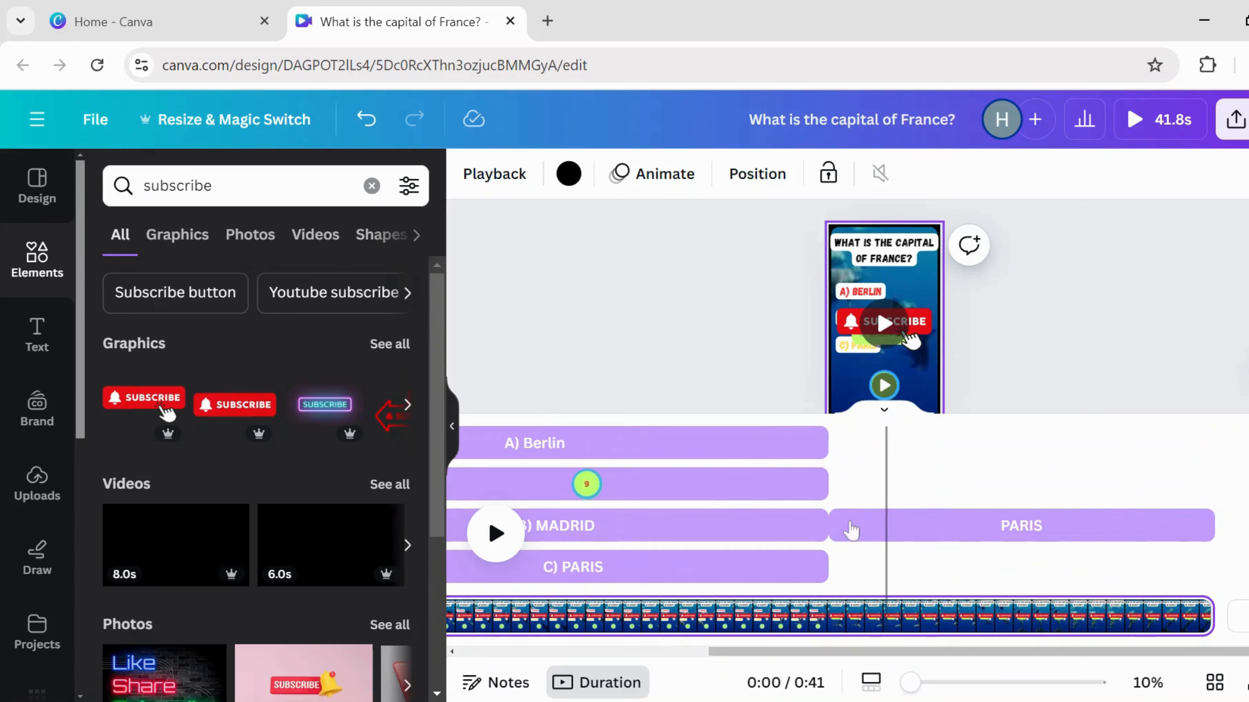
- Drag the subscribe graphic's timeline start later so it appears around 17.2 seconds
click(849, 326)
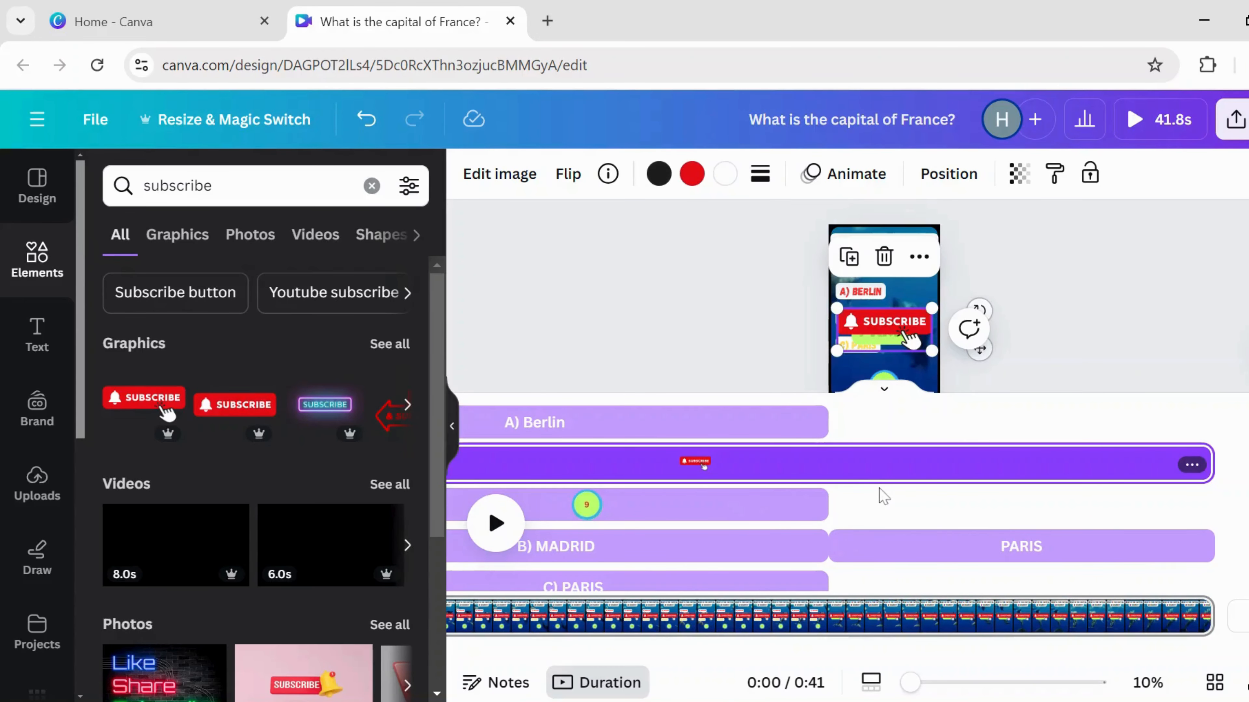
scroll(884, 496, left, 4)
key(space)
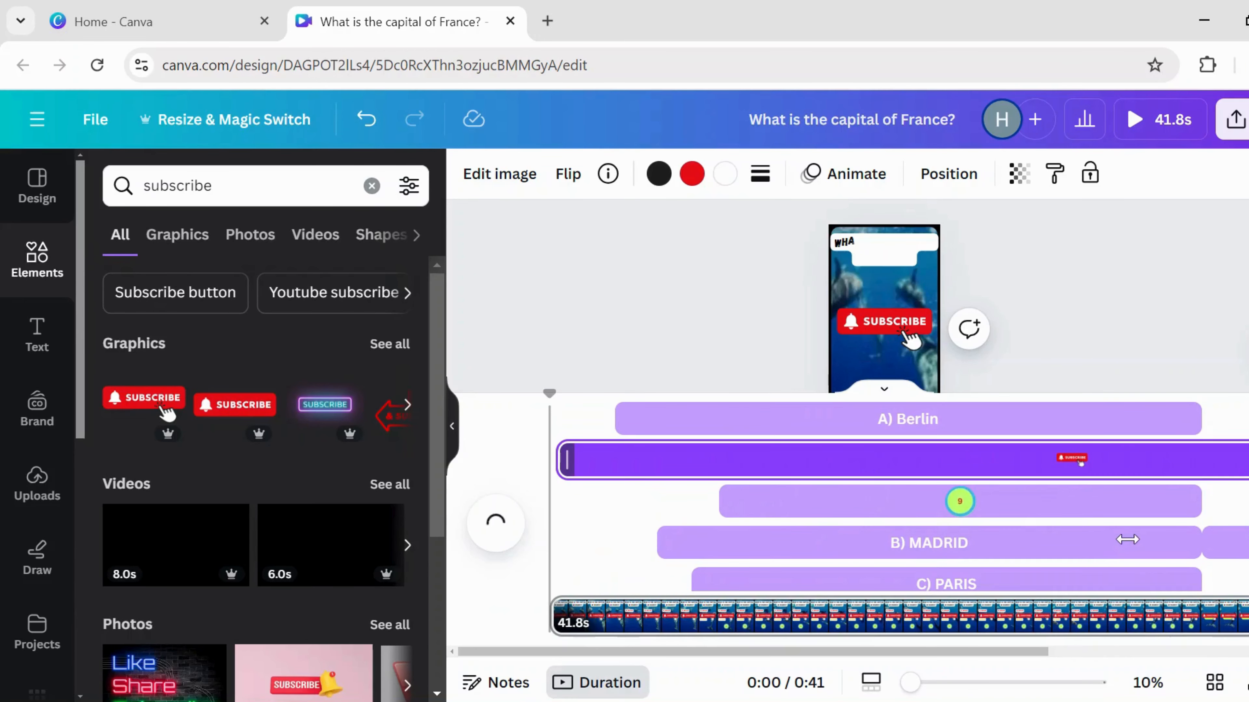
drag(568, 462, 1204, 485)
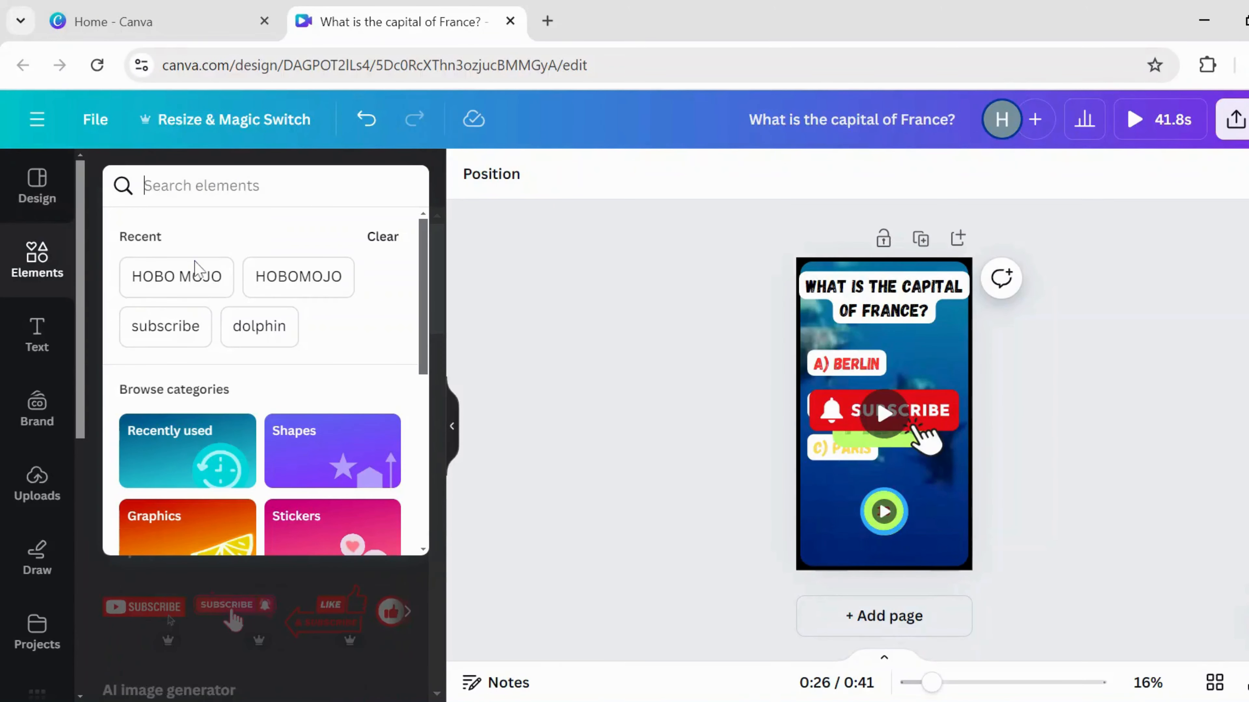
- Search the elements for HOBO MOJO again and view the audio results
click(193, 274)
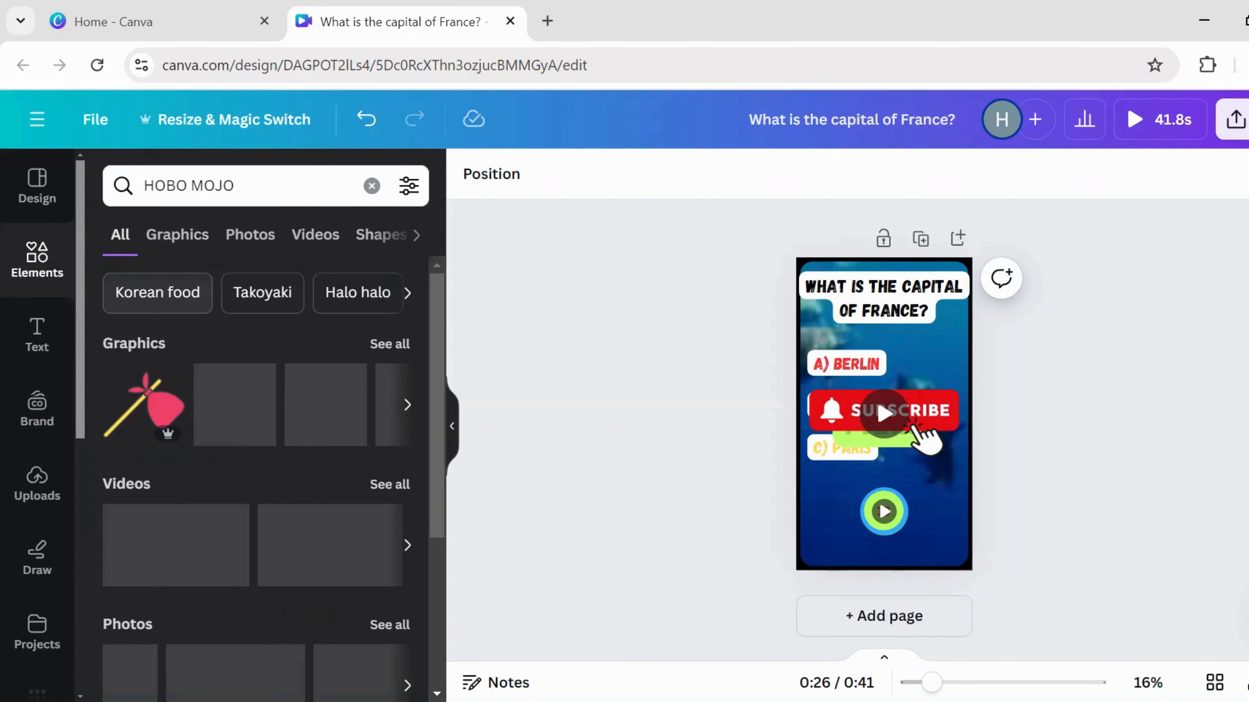
scroll(382, 232, right, 2)
click(382, 234)
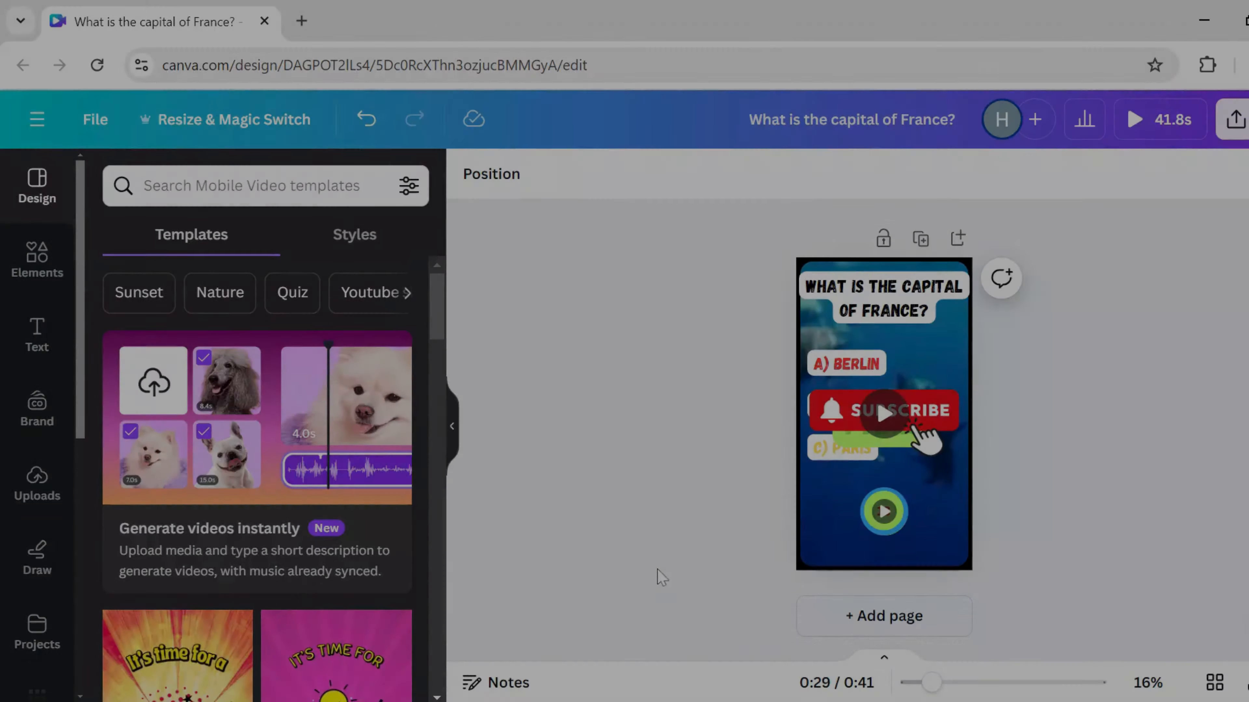
- Open Bulk create with manual data entry and paste the Excel quiz cells into the table
scroll(45, 578, down, 3)
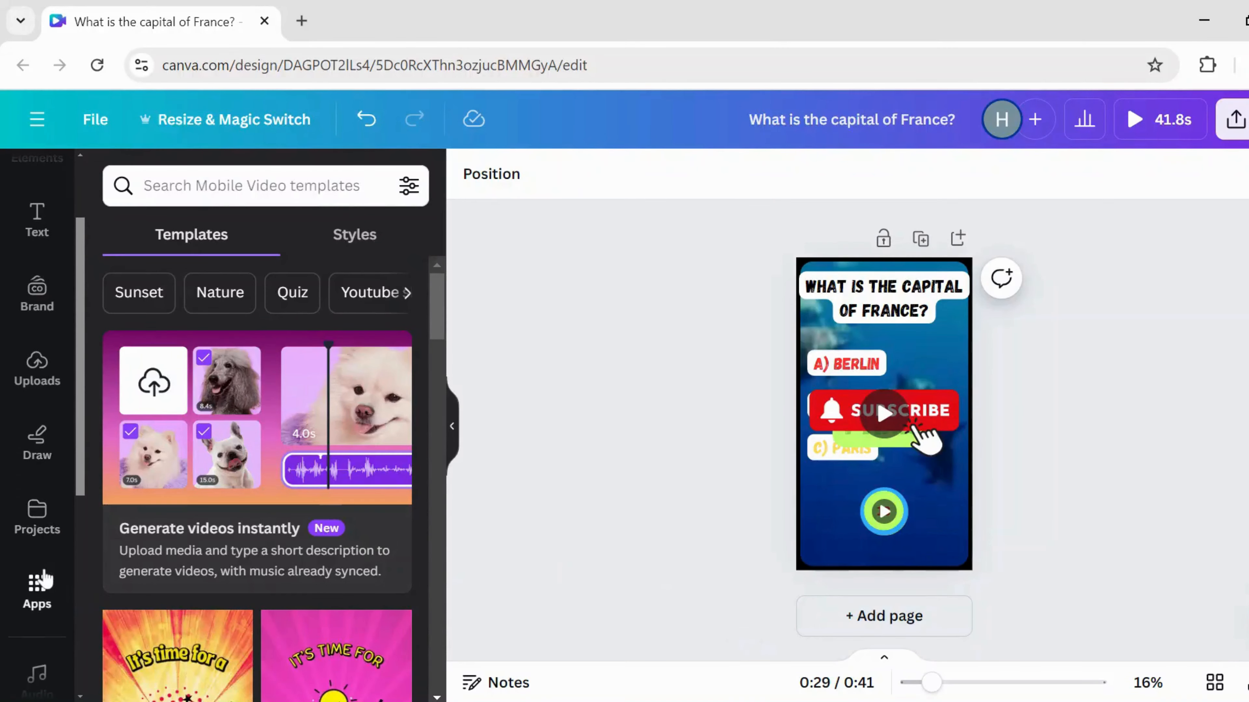
click(37, 588)
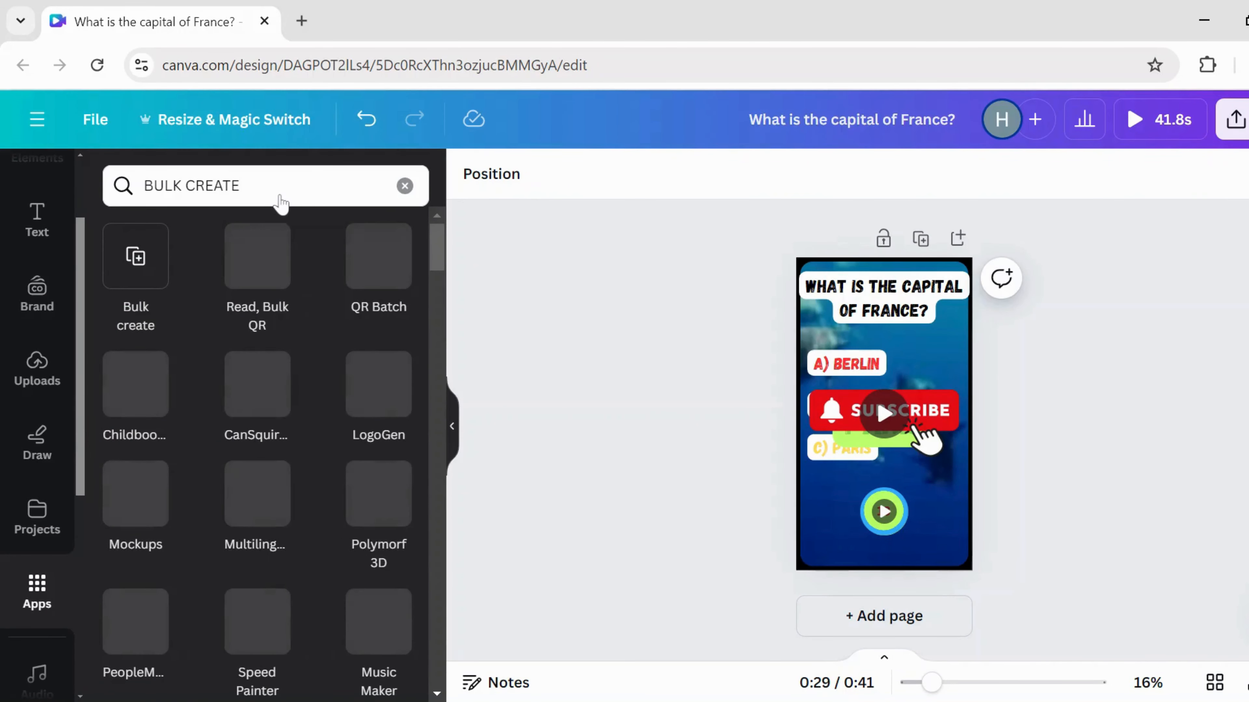
click(137, 268)
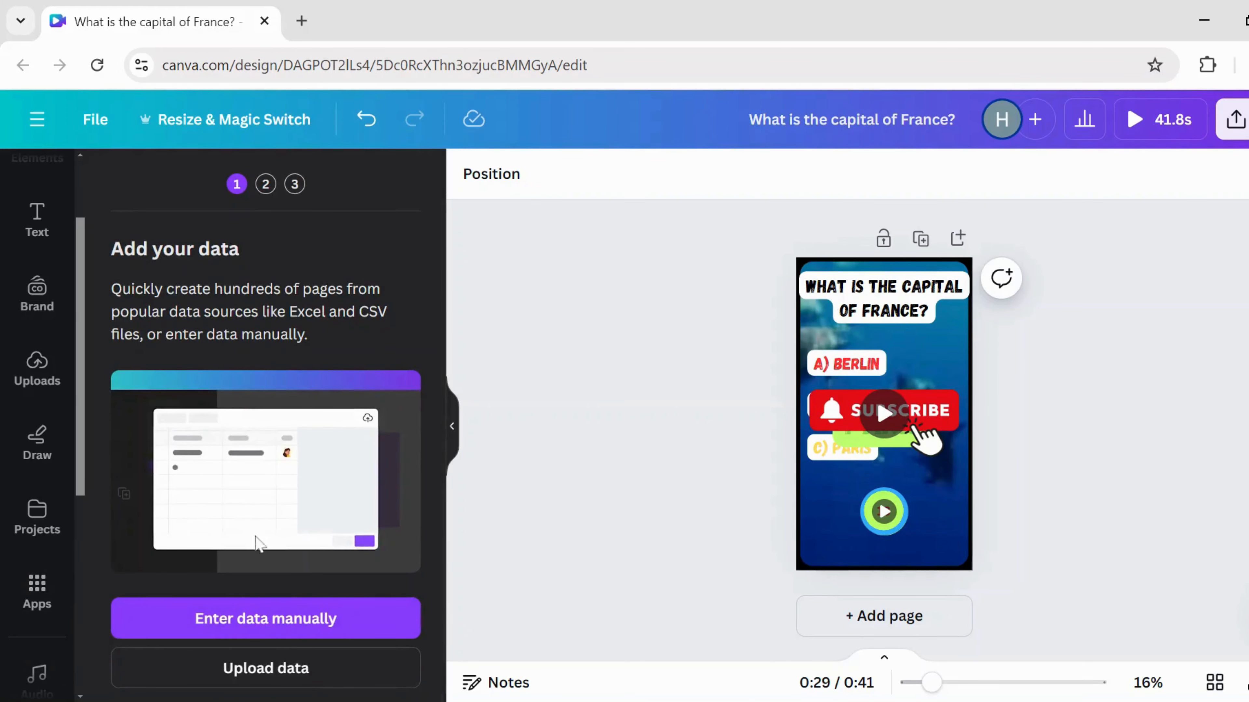
click(275, 617)
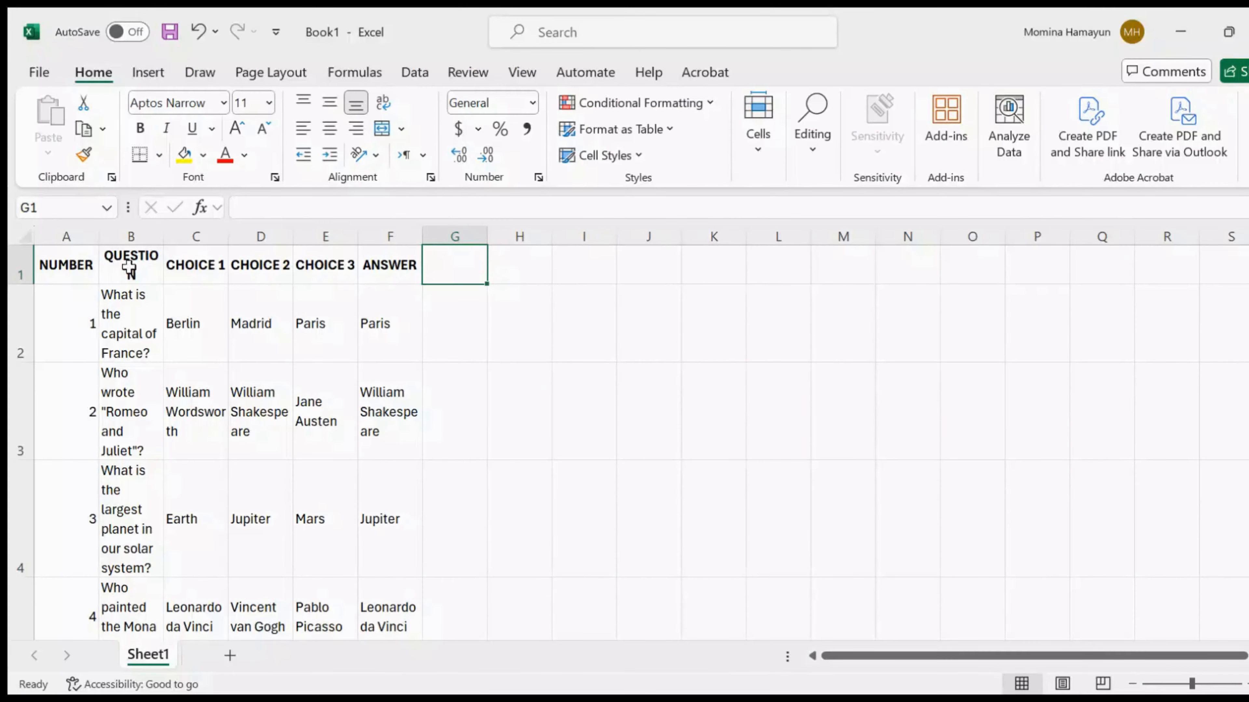
drag(126, 268, 399, 638)
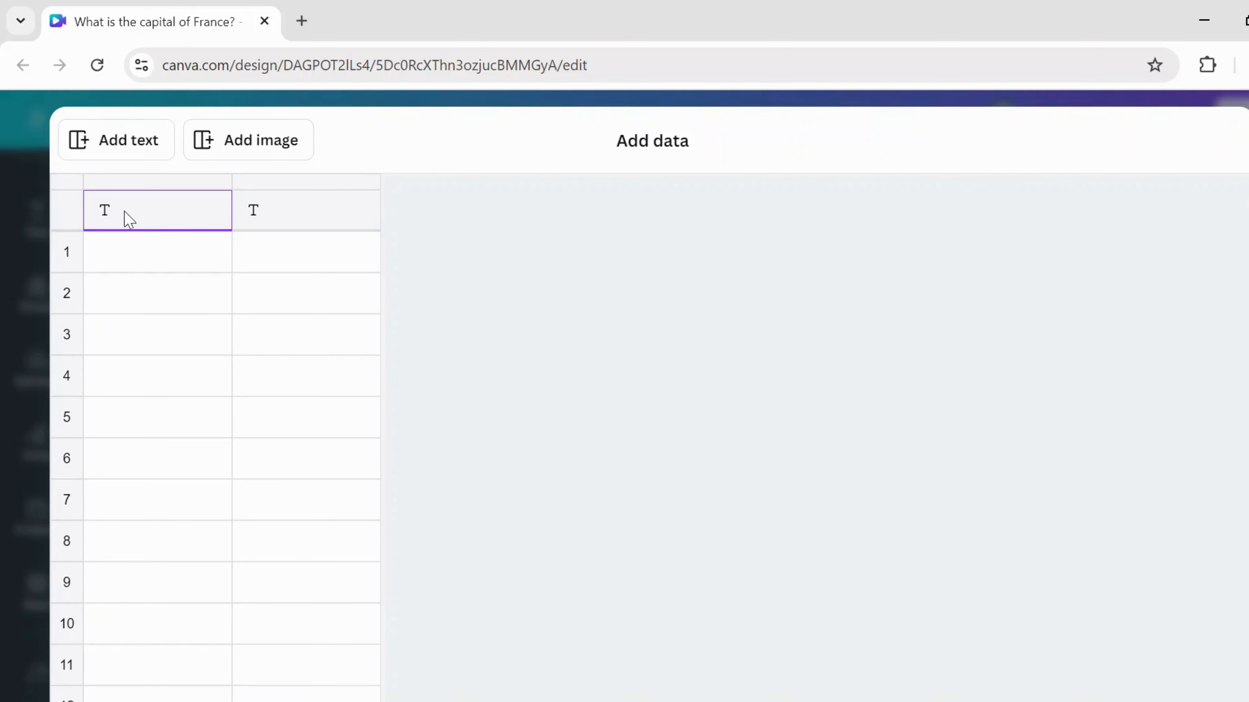
key(ctrl+v)
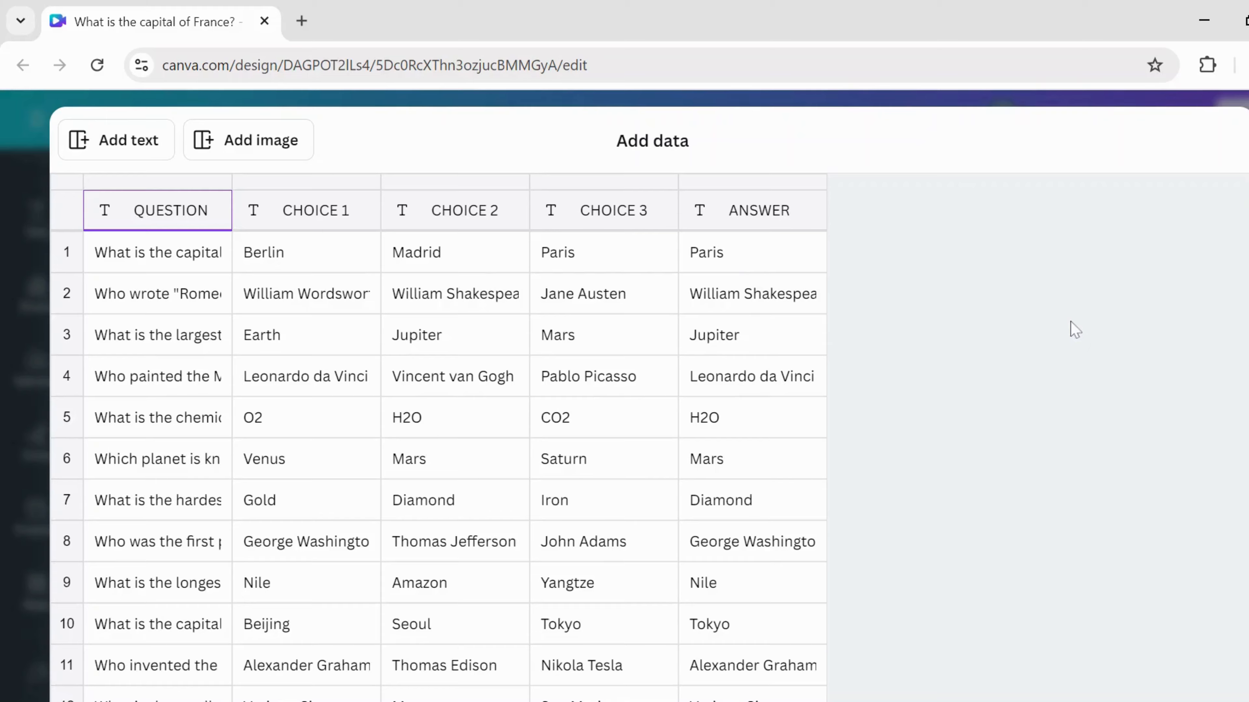
- Scroll through the Bulk Create data table to check all pasted quiz rows
scroll(1074, 329, down, 20)
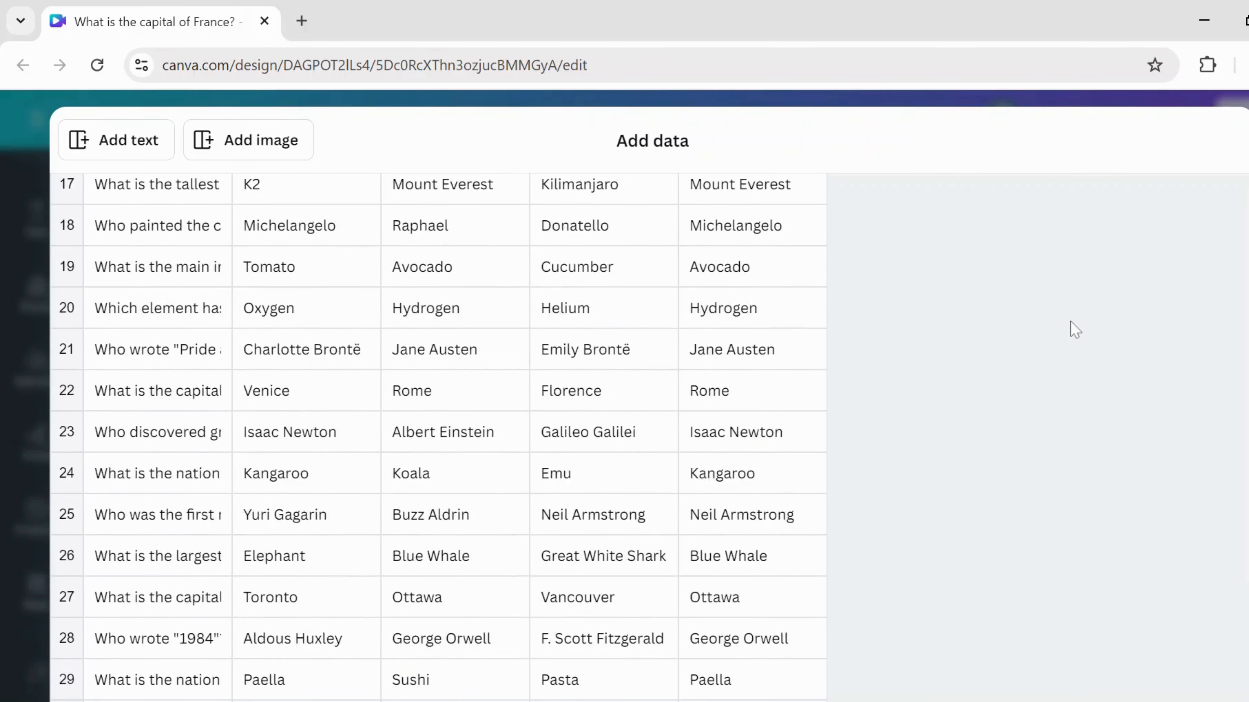
scroll(439, 437, down, 12)
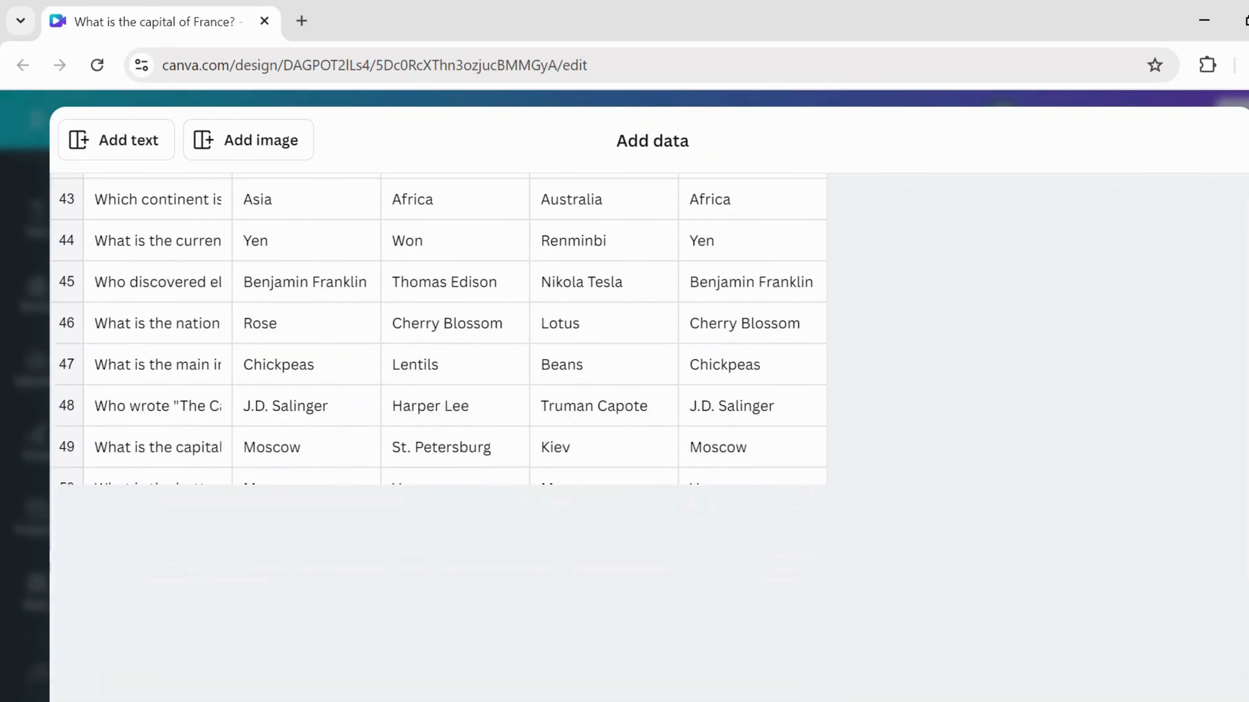
scroll(439, 438, down, 14)
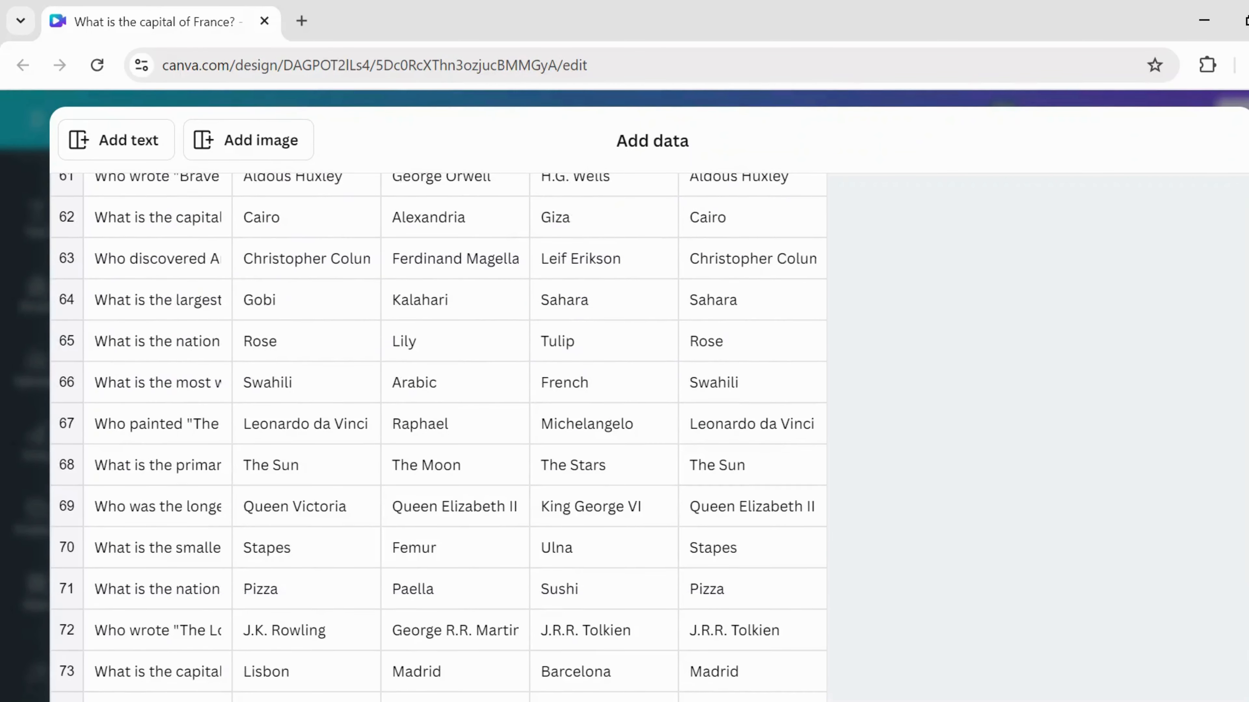
scroll(439, 437, down, 16)
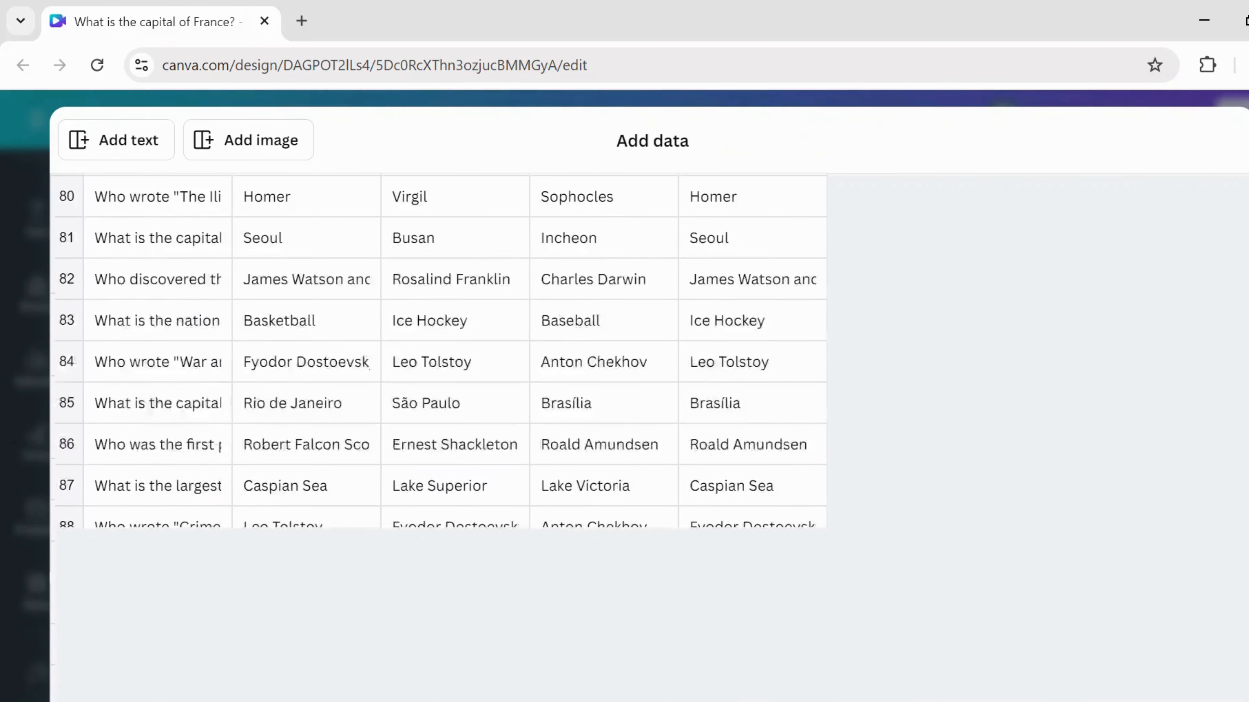
scroll(439, 438, down, 4)
scroll(439, 438, down, 3)
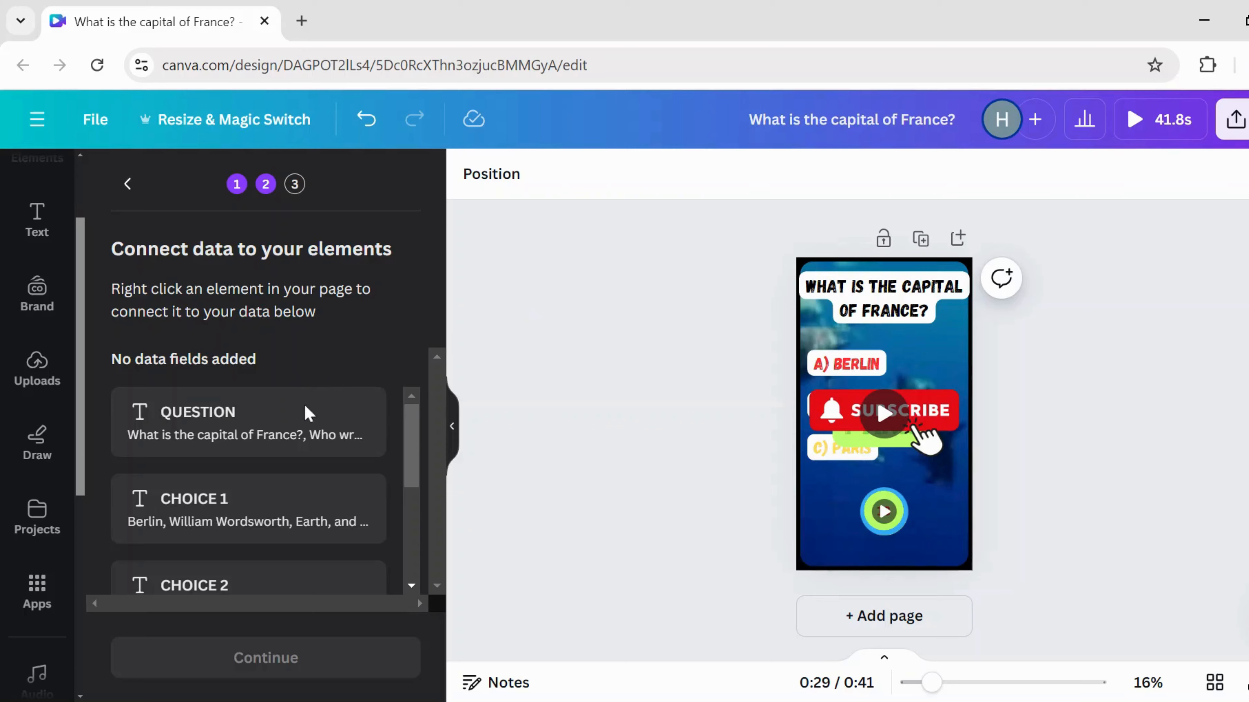
- Link the question title to QUESTION and the A) BERLIN choice to CHOICE 1
click(881, 309)
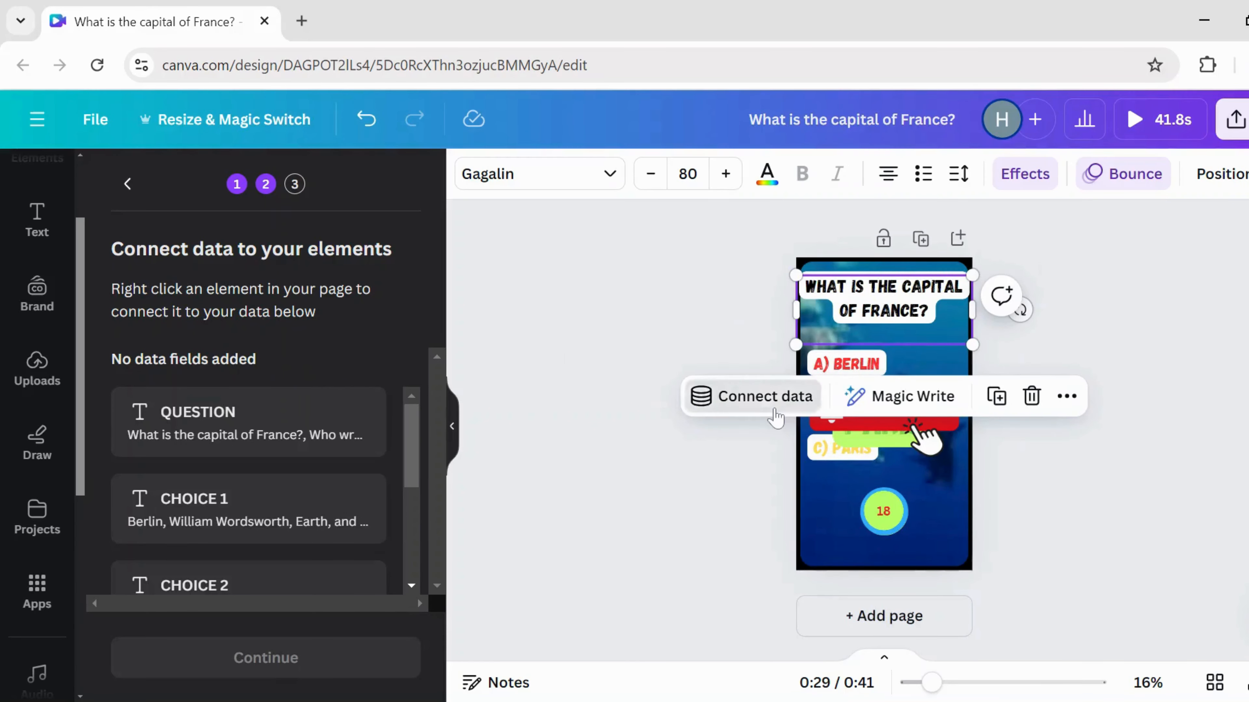
click(766, 396)
click(775, 411)
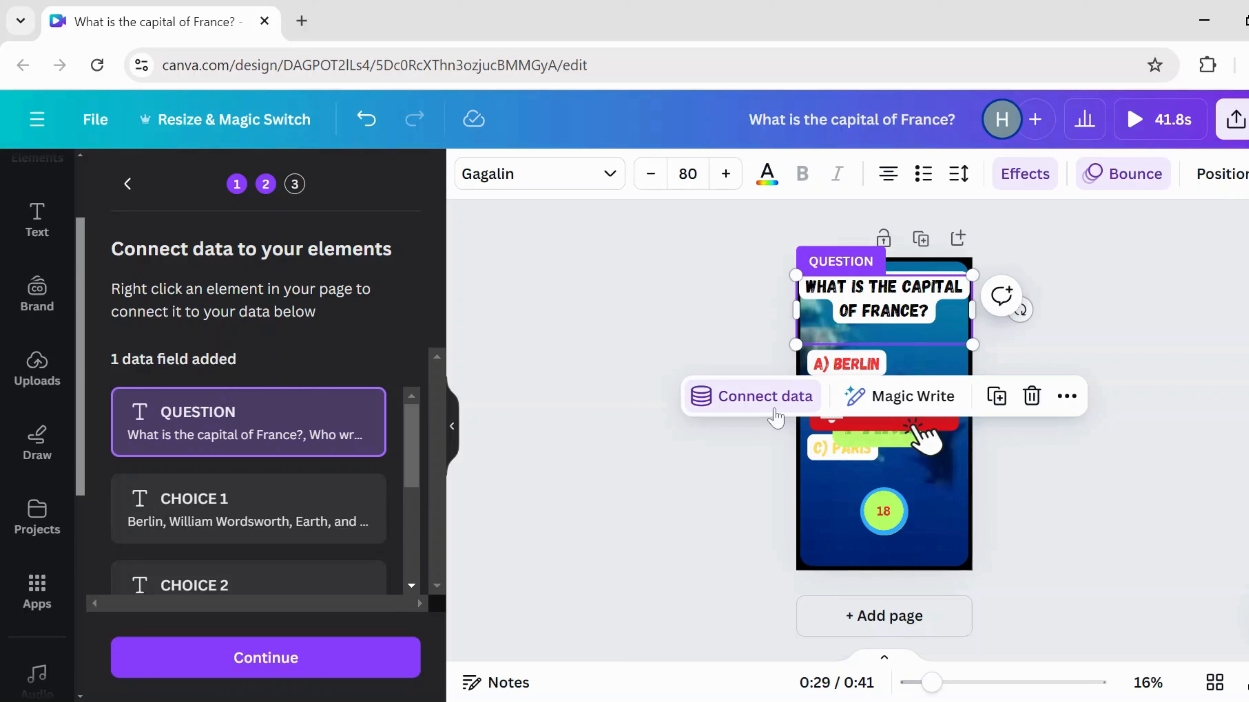
click(870, 365)
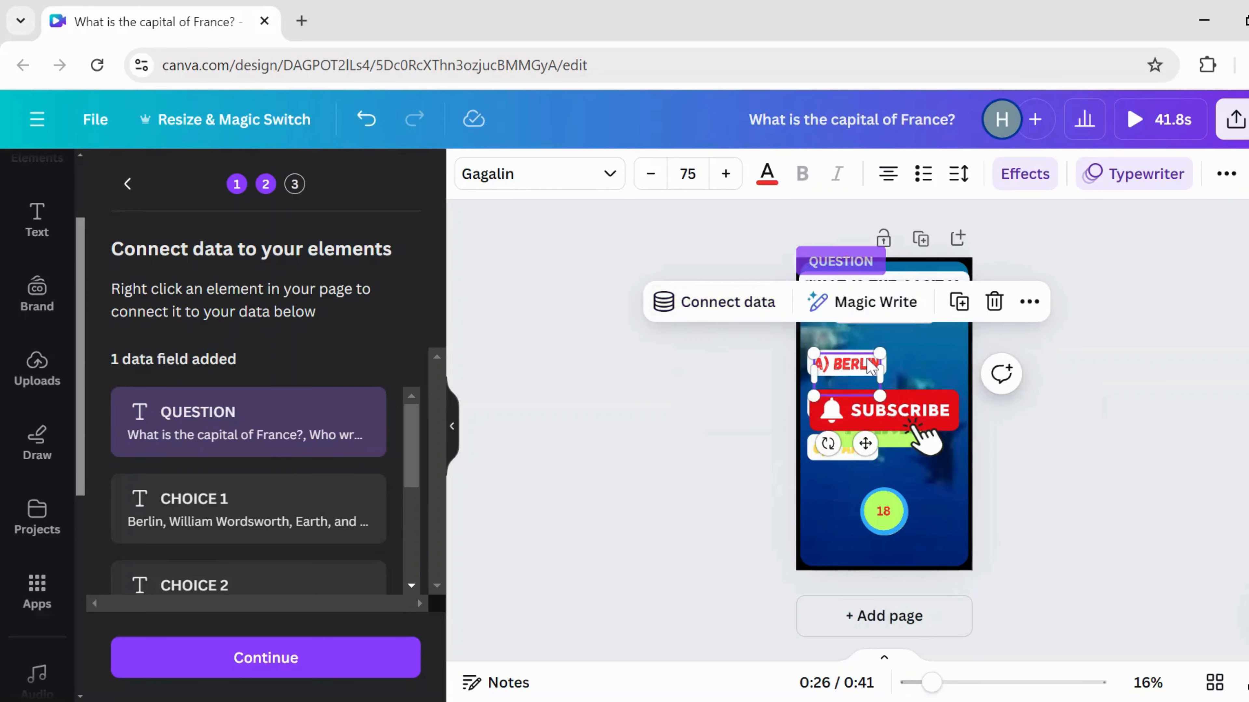
click(743, 307)
click(747, 452)
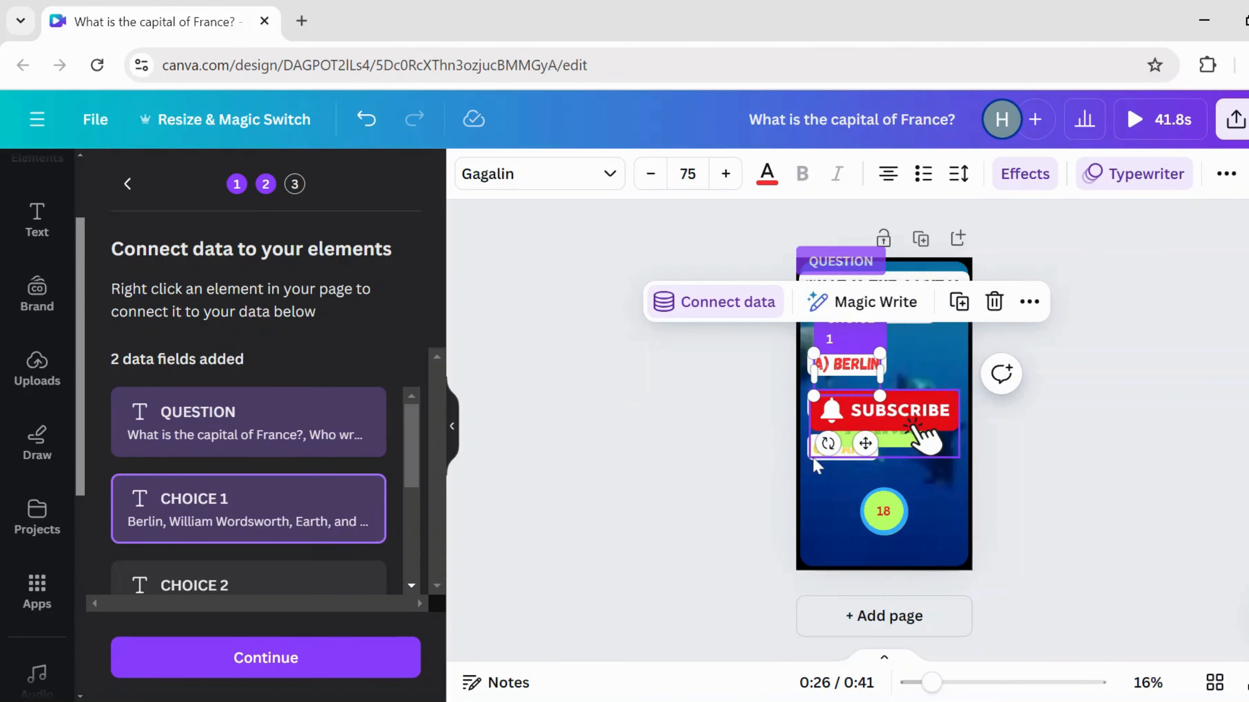
- Move the Subscribe button lower so it no longer covers the choices
click(826, 463)
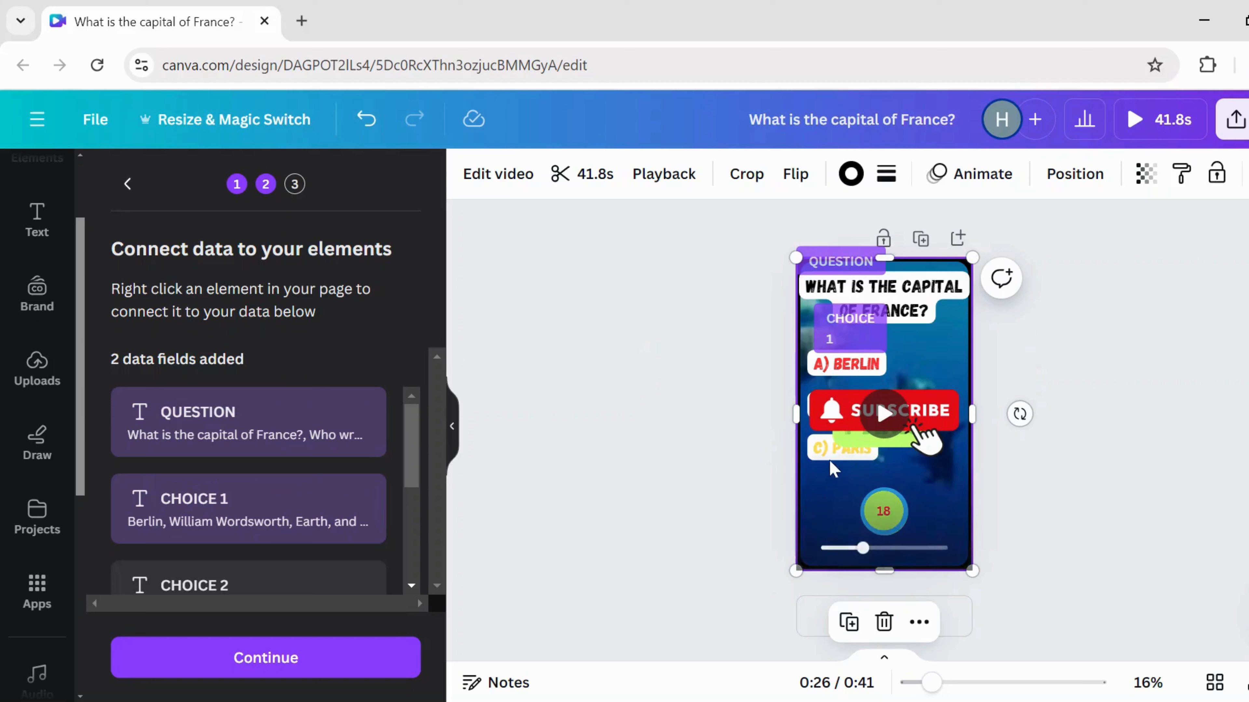
click(827, 456)
click(829, 476)
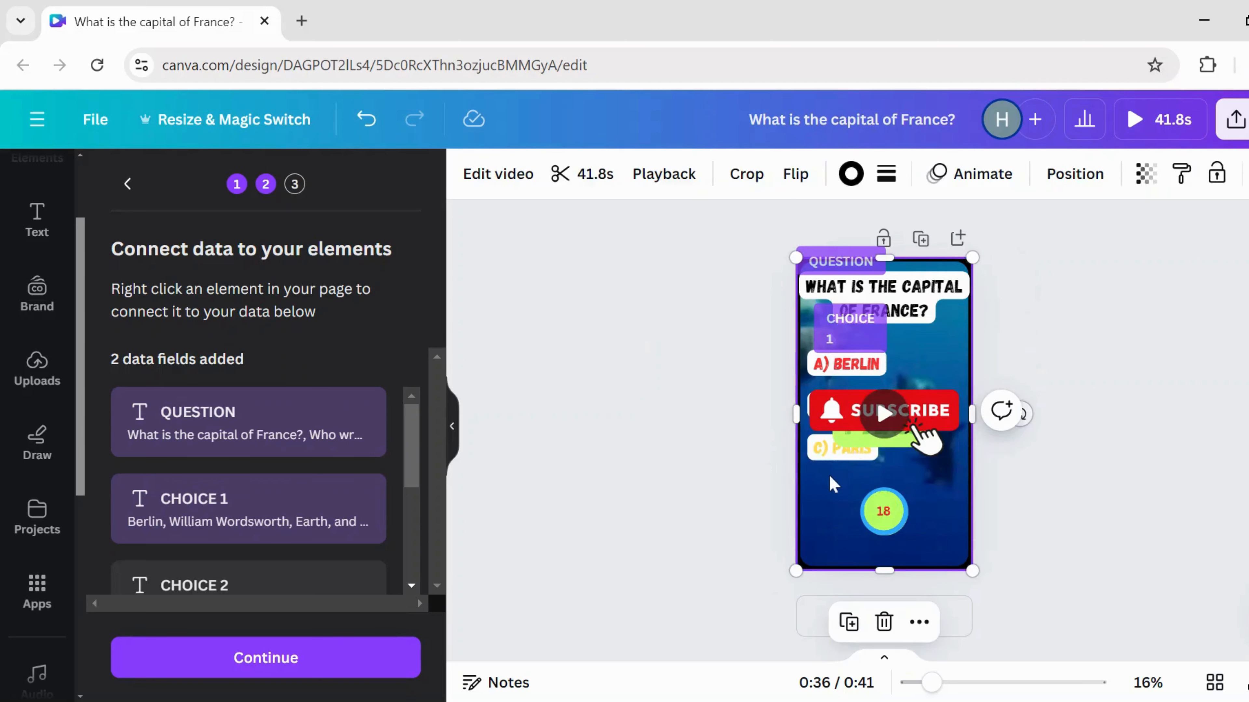
click(843, 422)
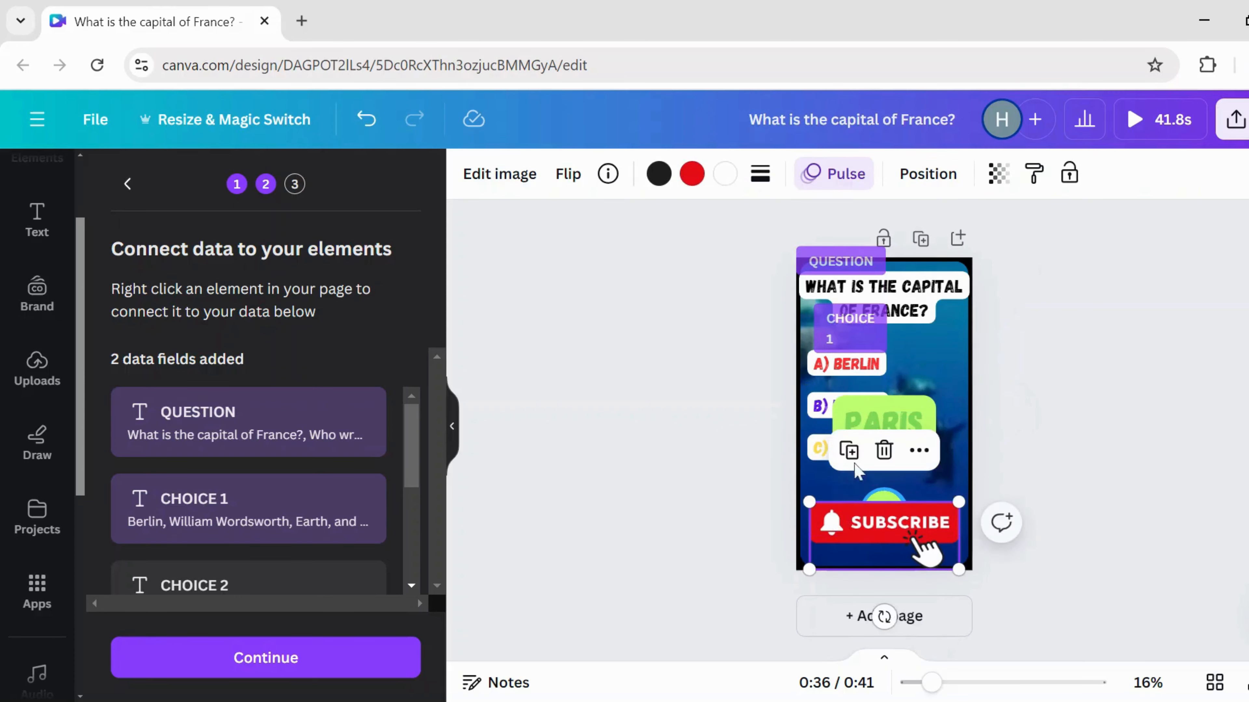
- Link the B) choice text to CHOICE 2 and the C) PARIS choice to CHOICE 3
click(818, 410)
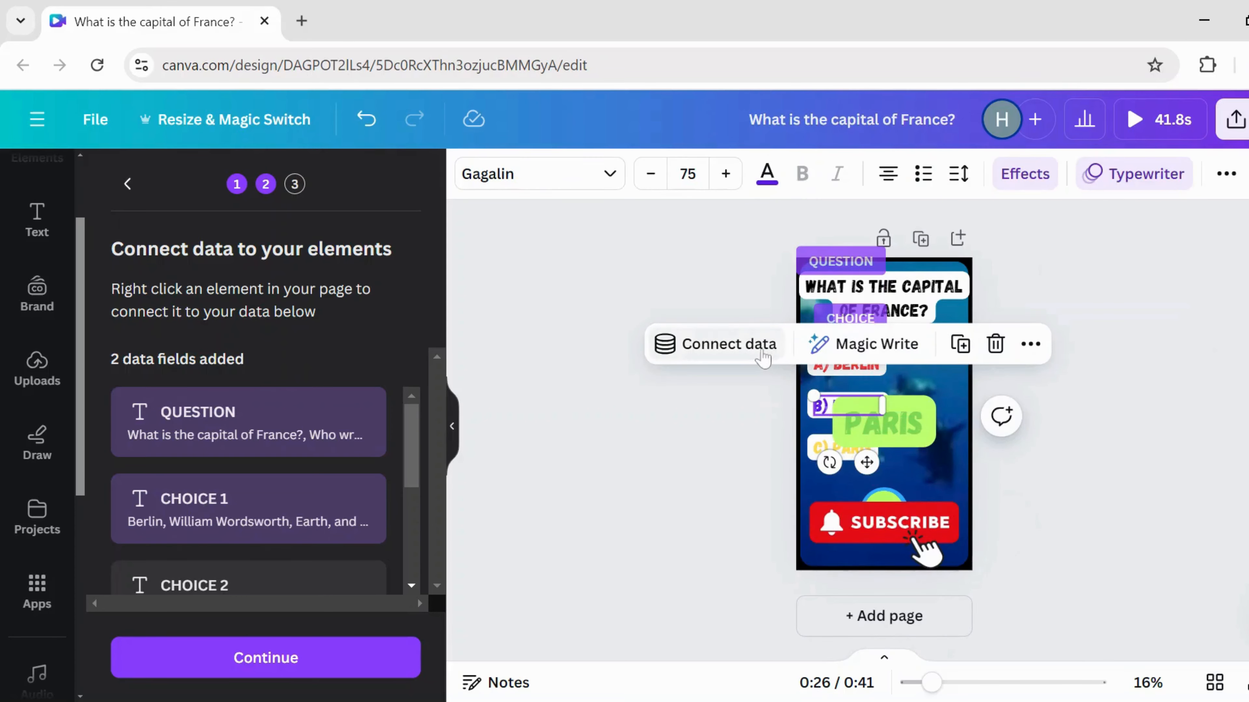
click(764, 351)
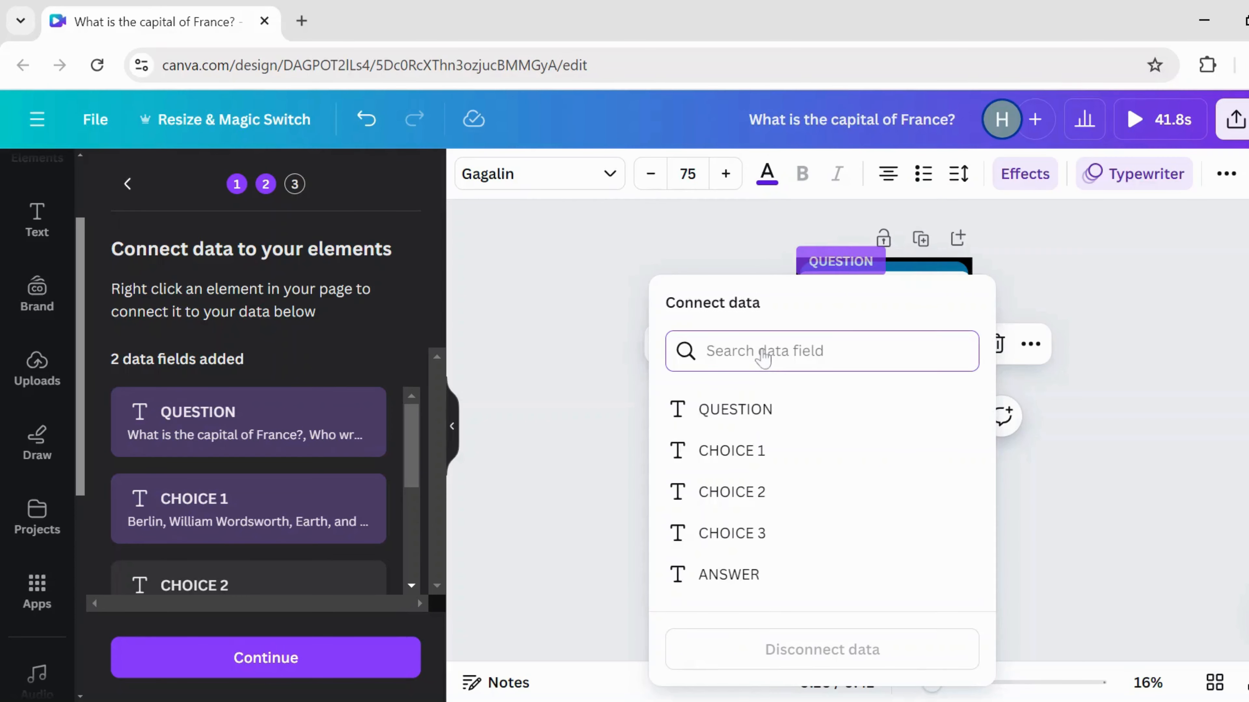
click(767, 493)
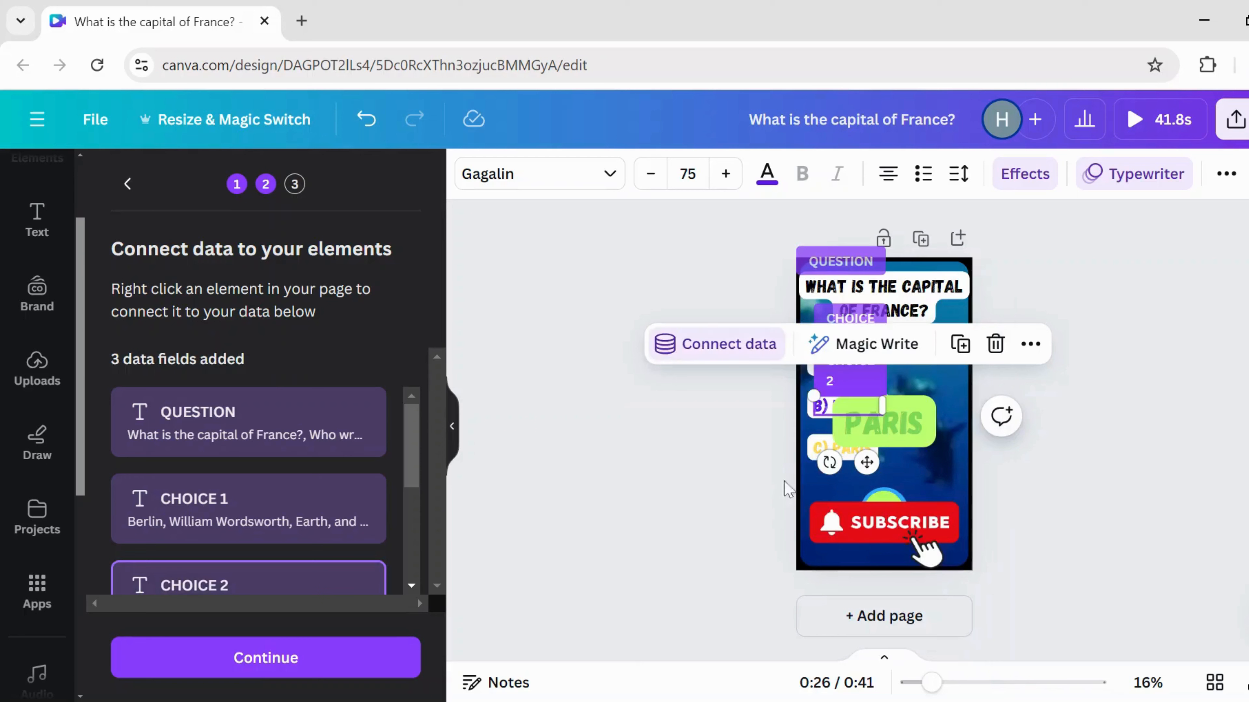
click(821, 445)
click(718, 385)
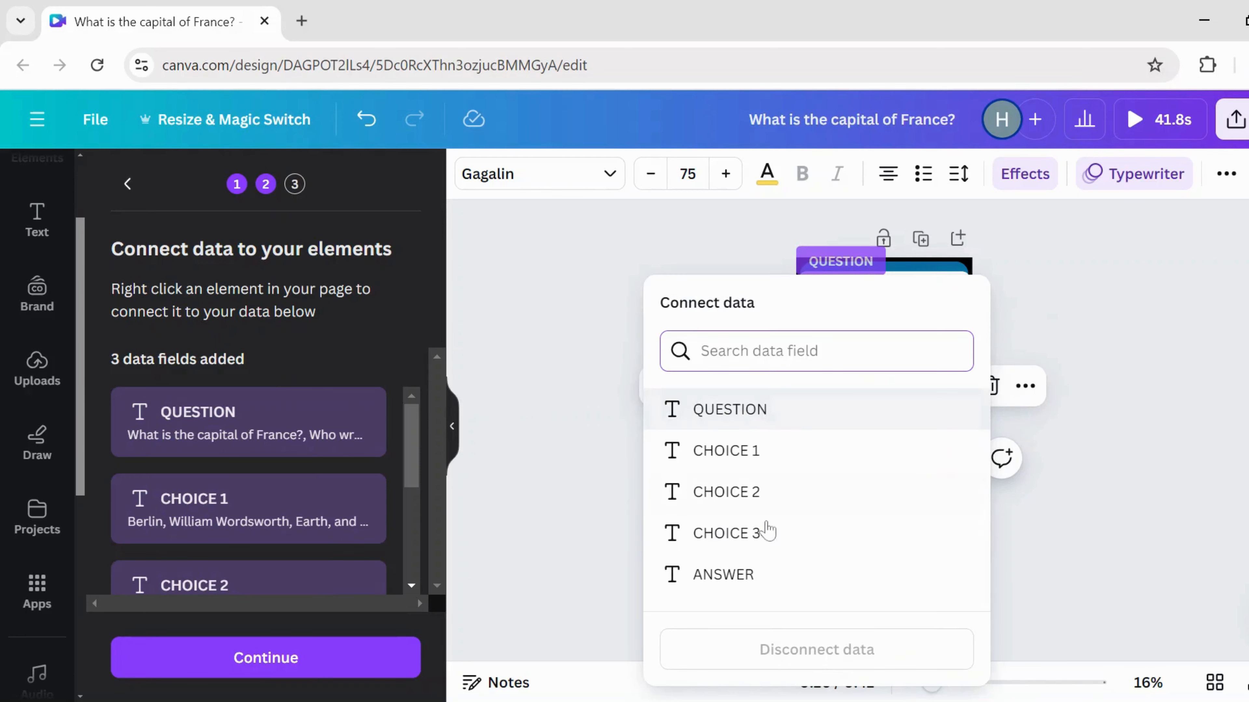
click(767, 531)
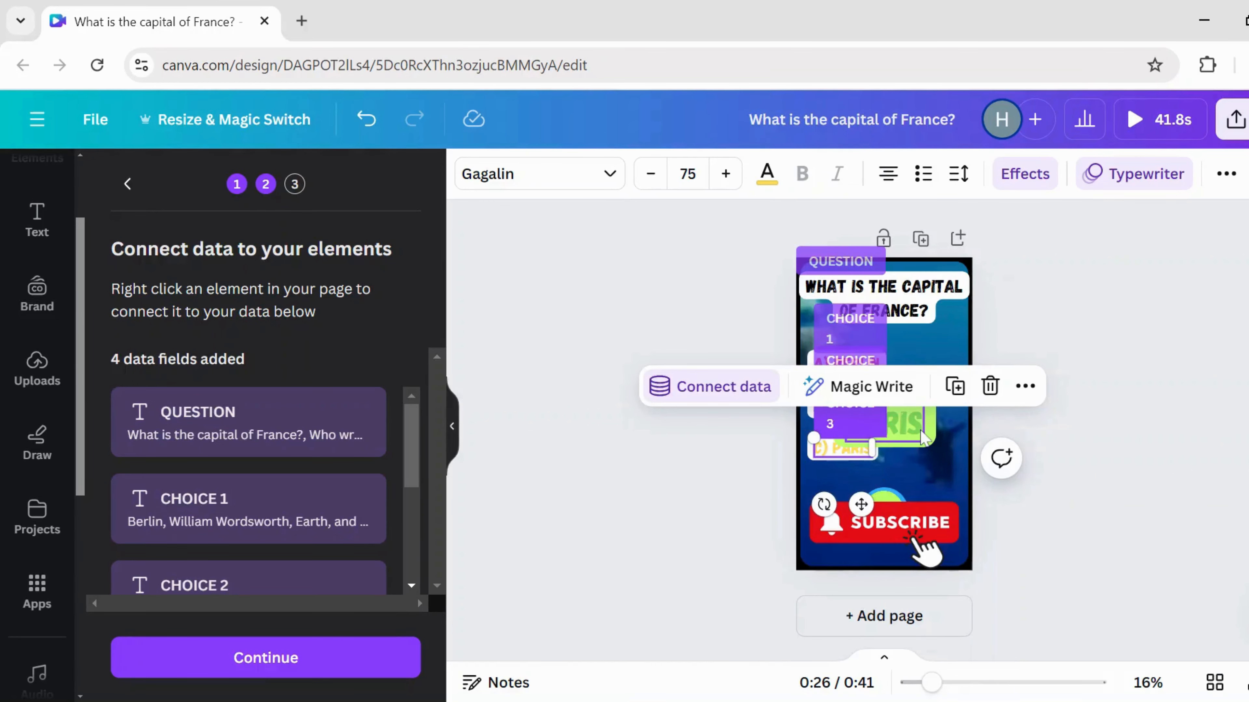
- Link the large PARIS answer text to the ANSWER field
click(921, 437)
click(796, 353)
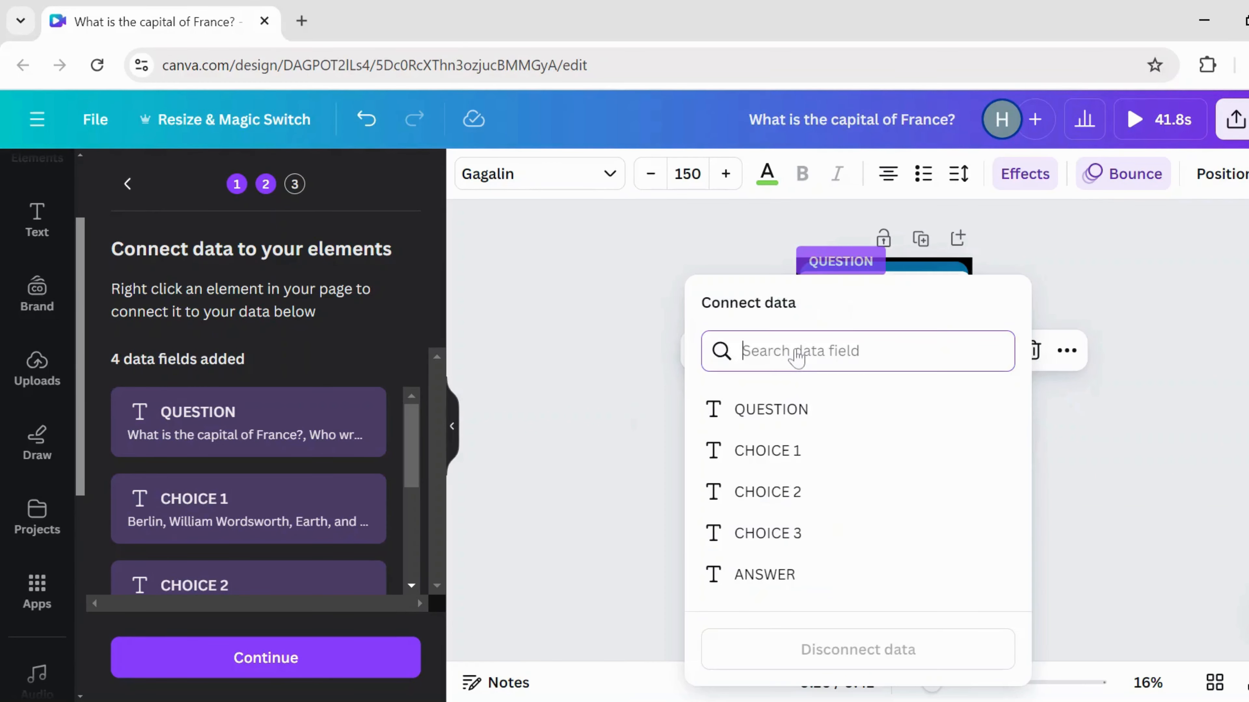
click(805, 575)
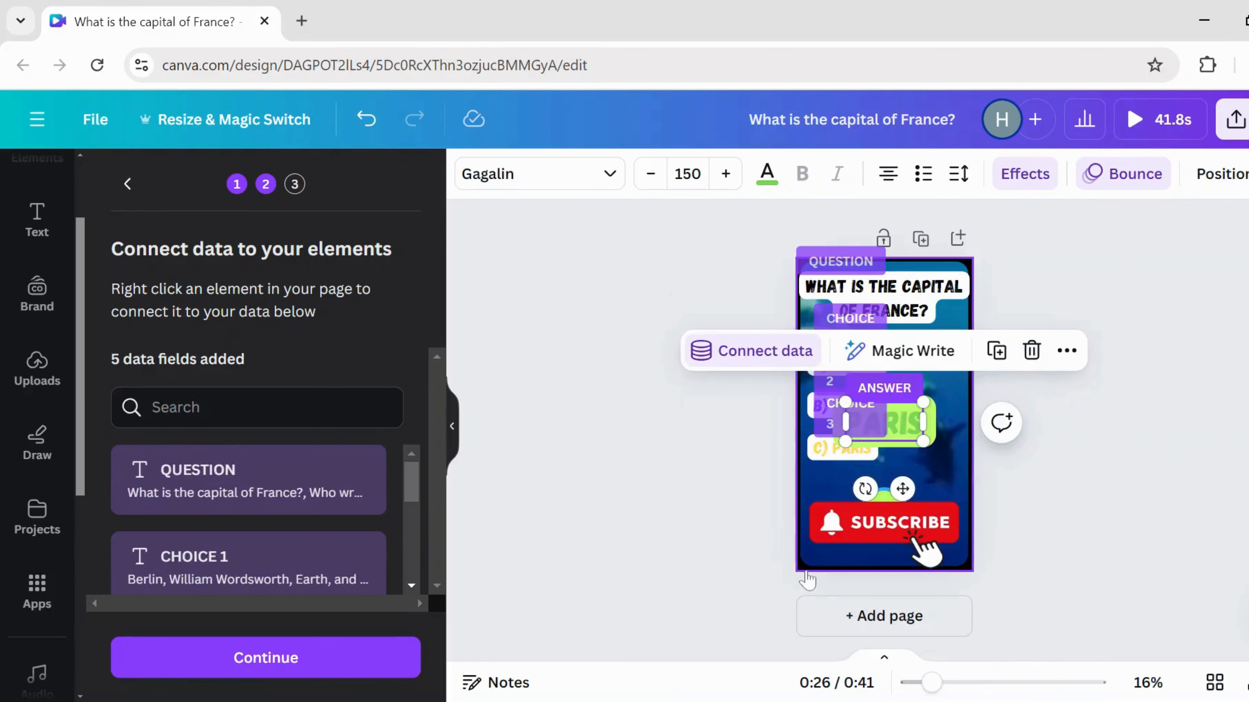
click(706, 517)
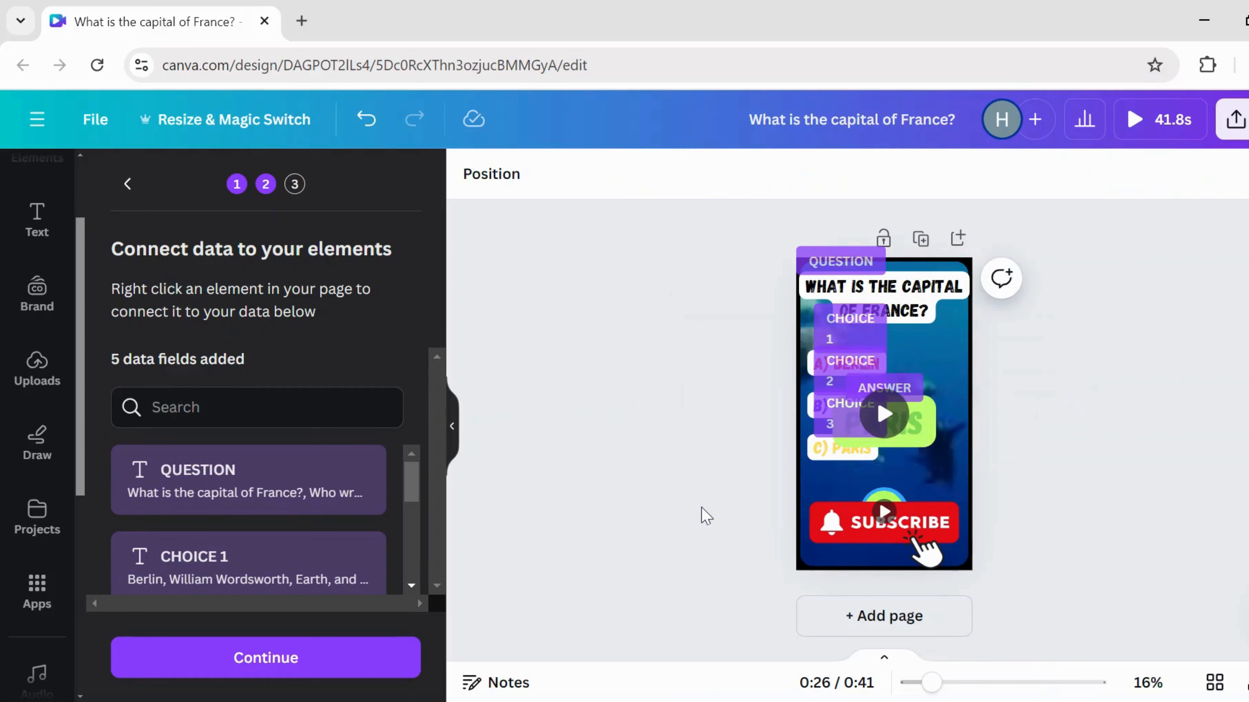